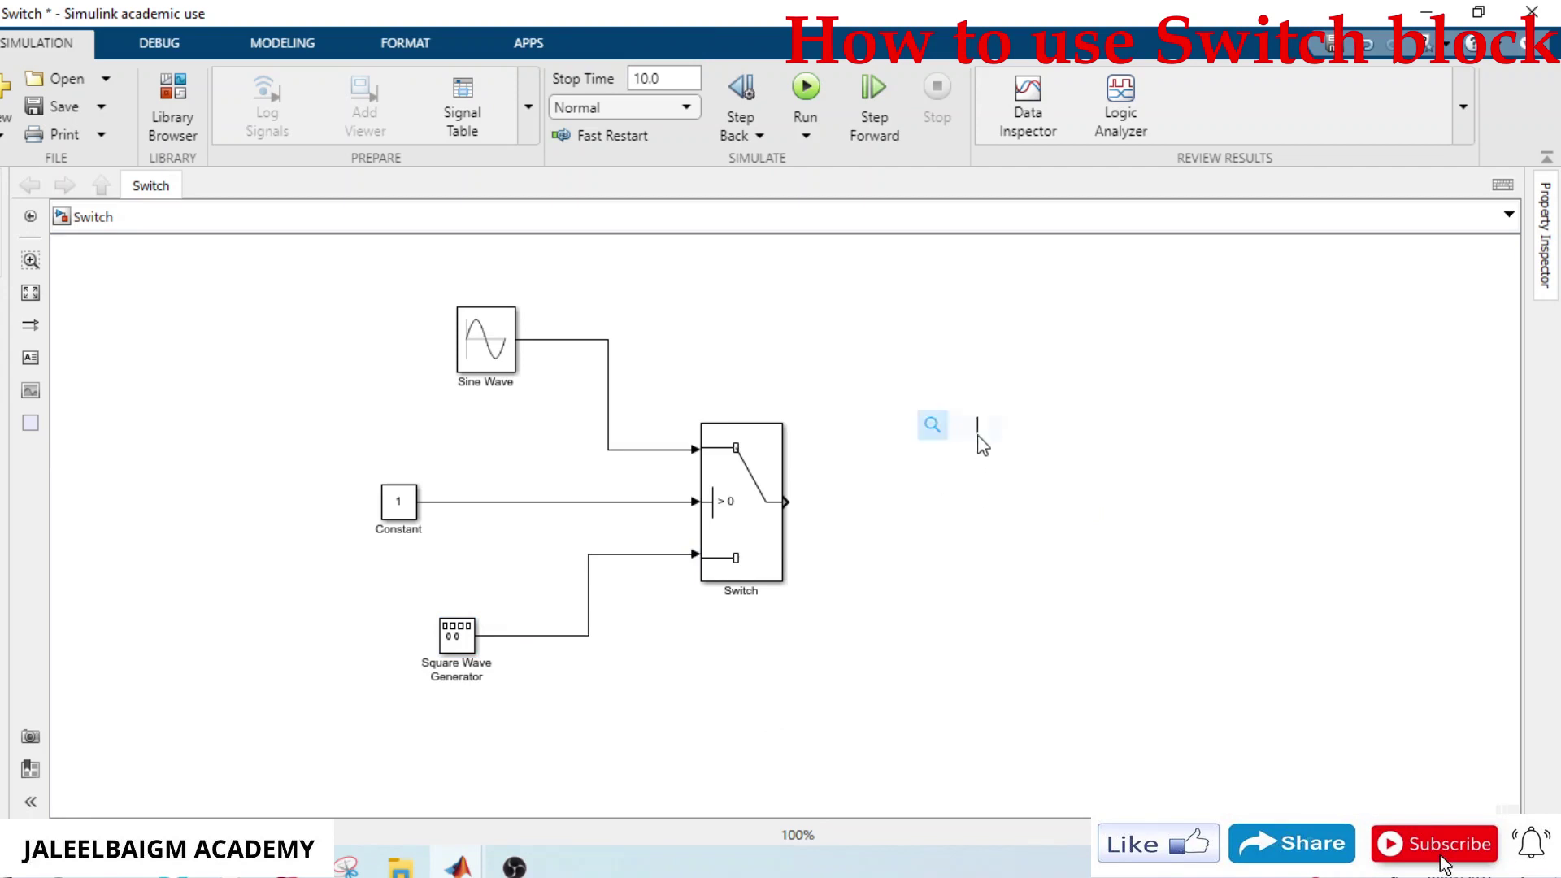
Insert a Scope block with 1 input port and set its block name to always show
{"action": "type", "text": "scop"}
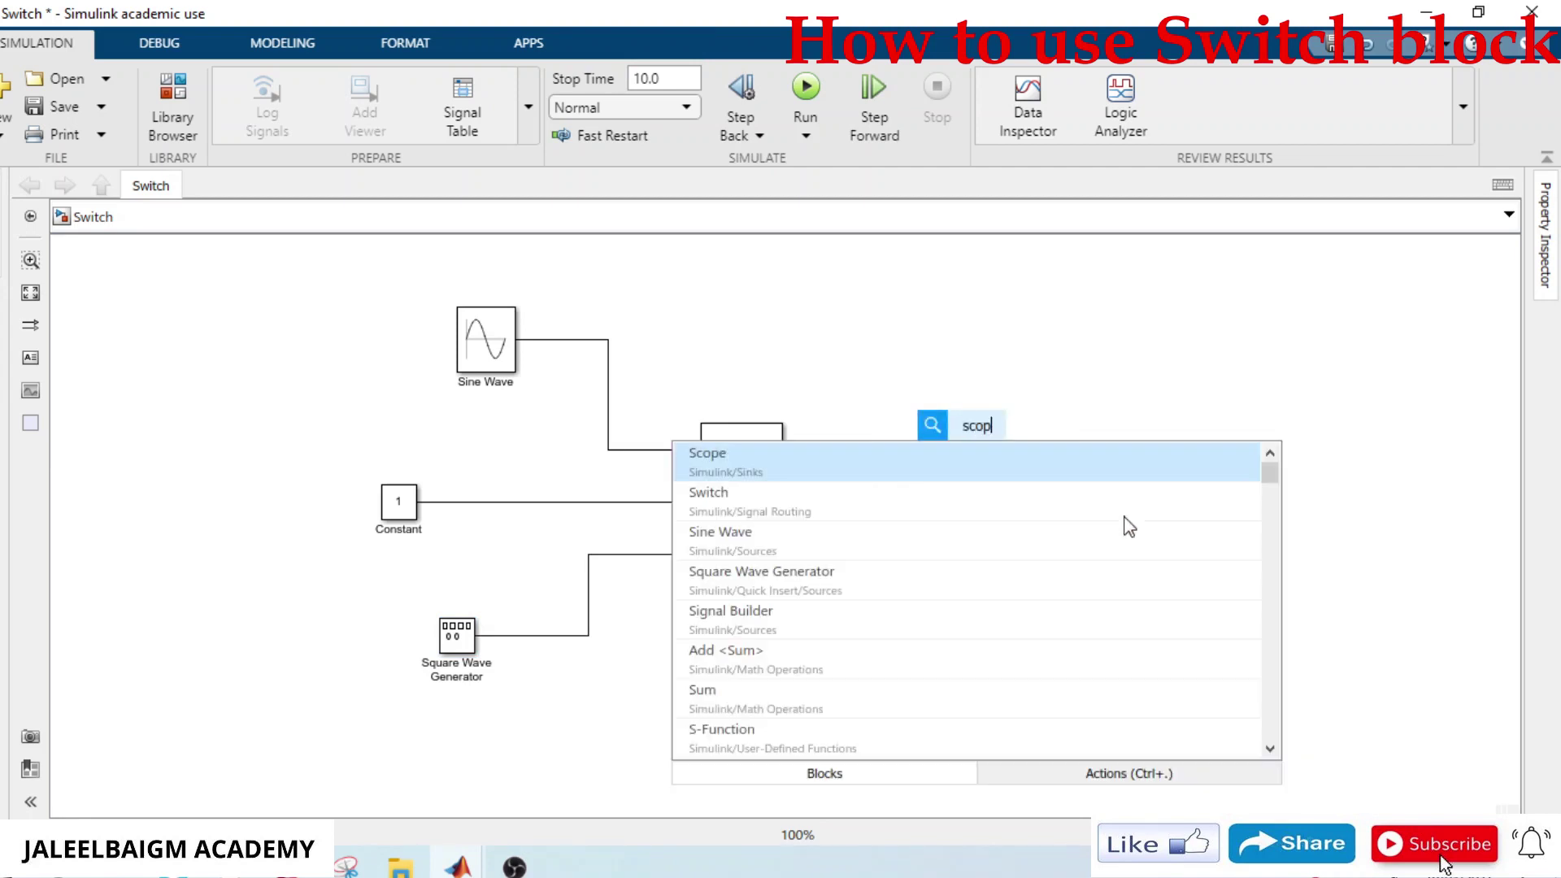
{"action": "type", "text": "e"}
{"action": "left_click", "coordinate": [881, 479]}
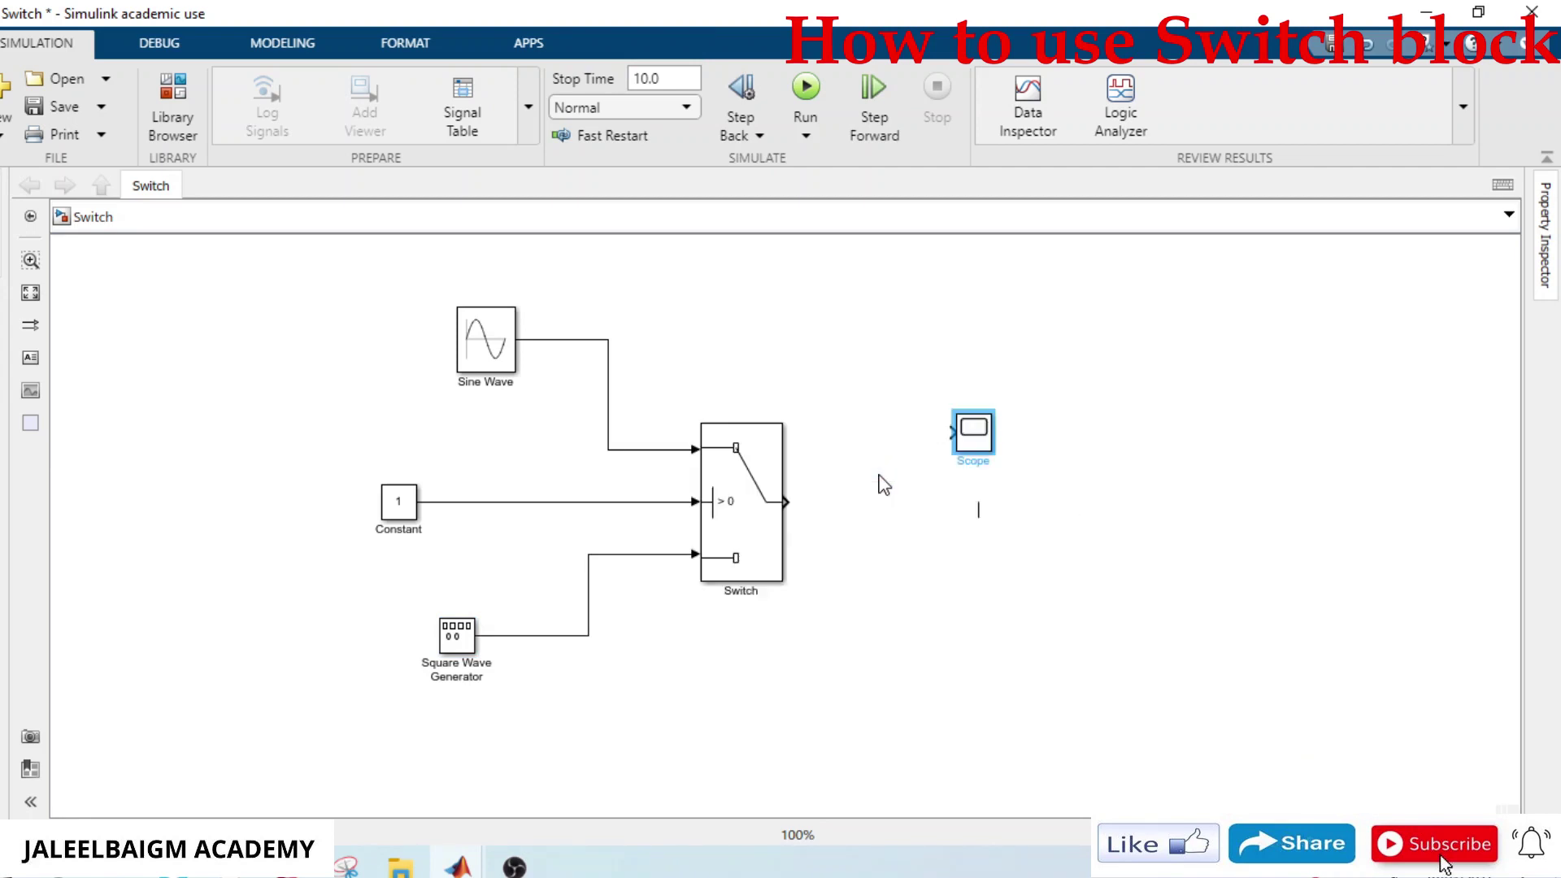
{"action": "type", "text": "1"}
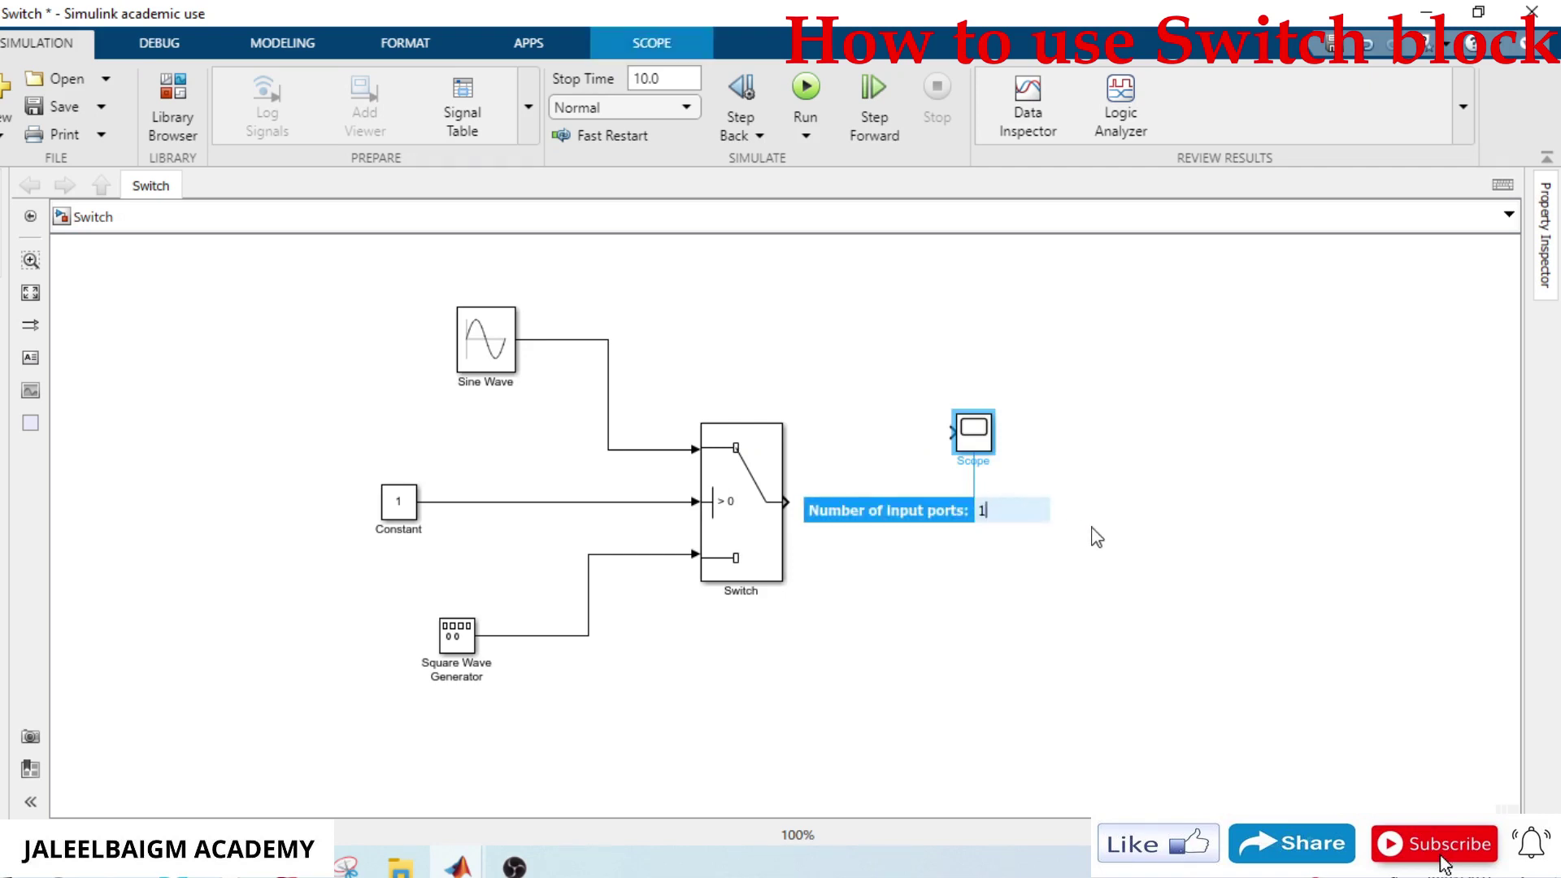
{"action": "key", "text": "Return"}
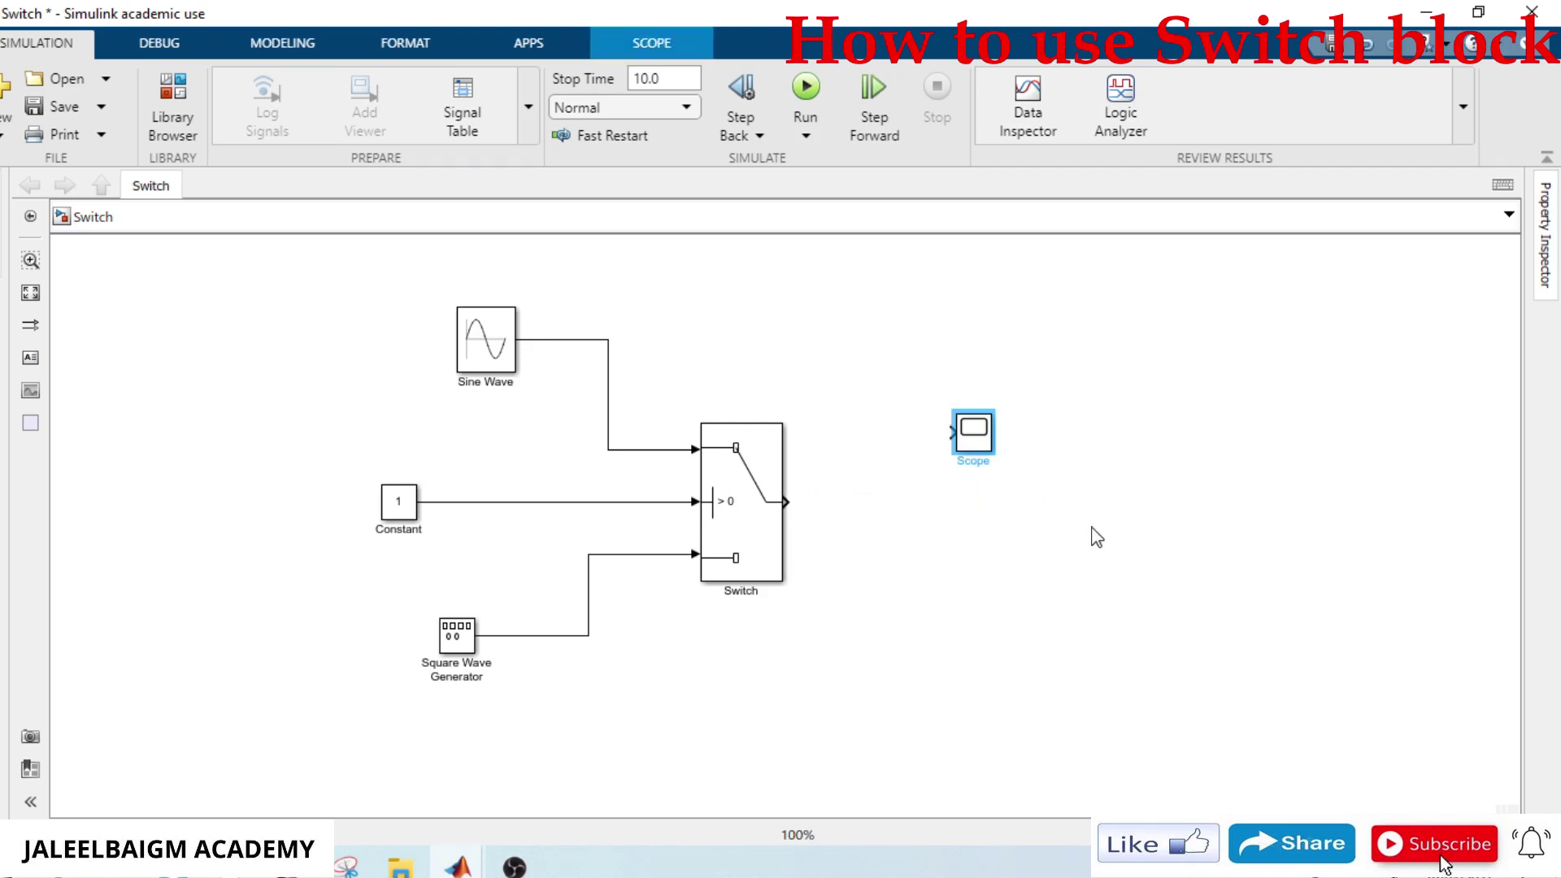
{"action": "right_click", "coordinate": [987, 439]}
{"action": "mouse_move", "coordinate": [1272, 303]}
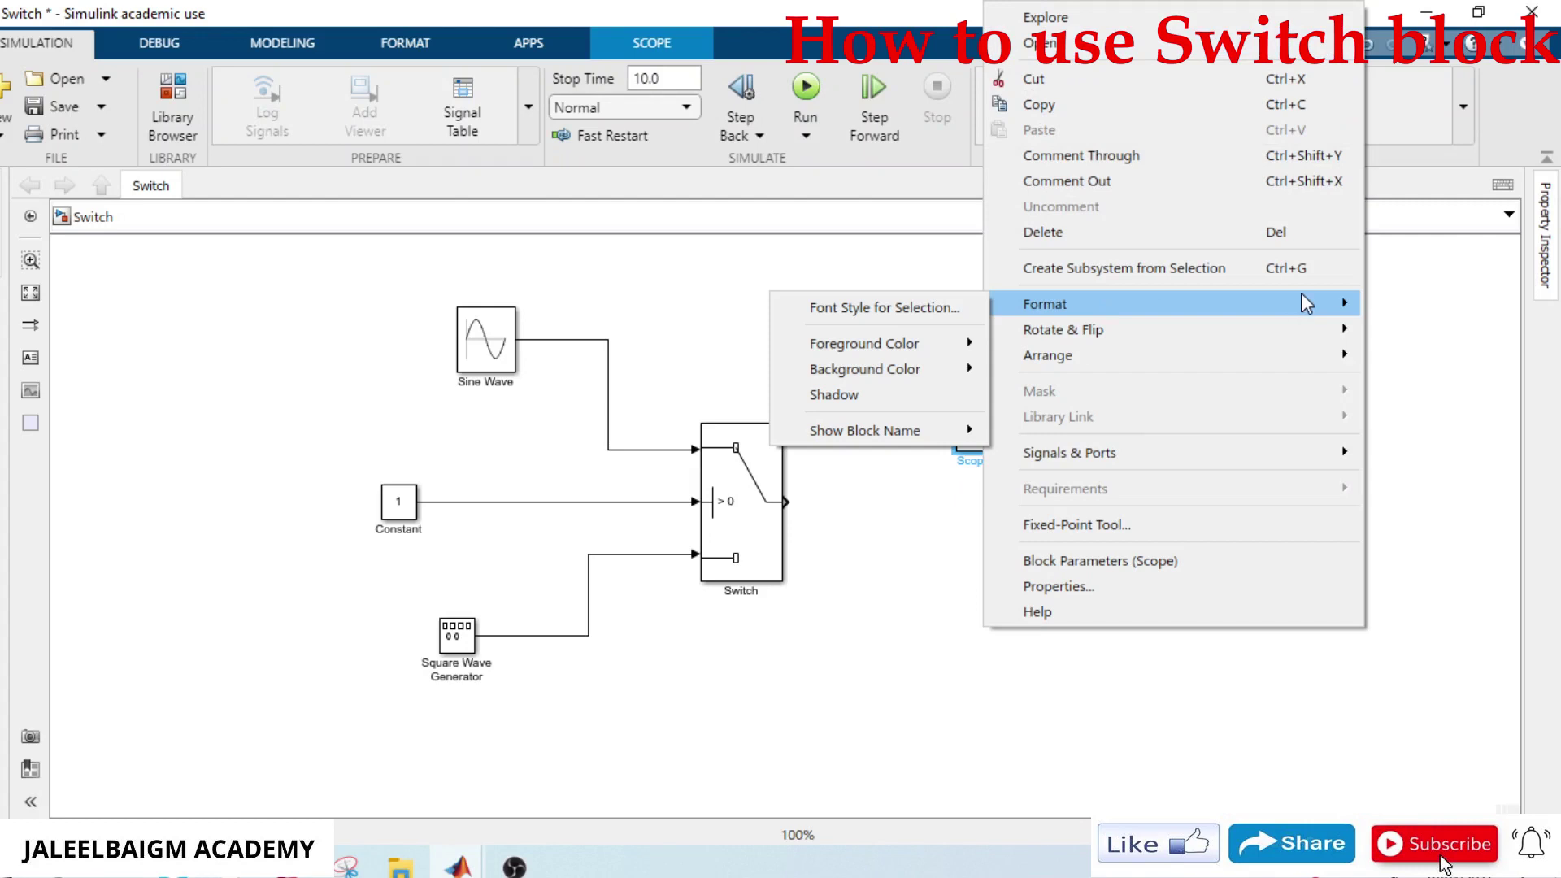
{"action": "mouse_move", "coordinate": [943, 427]}
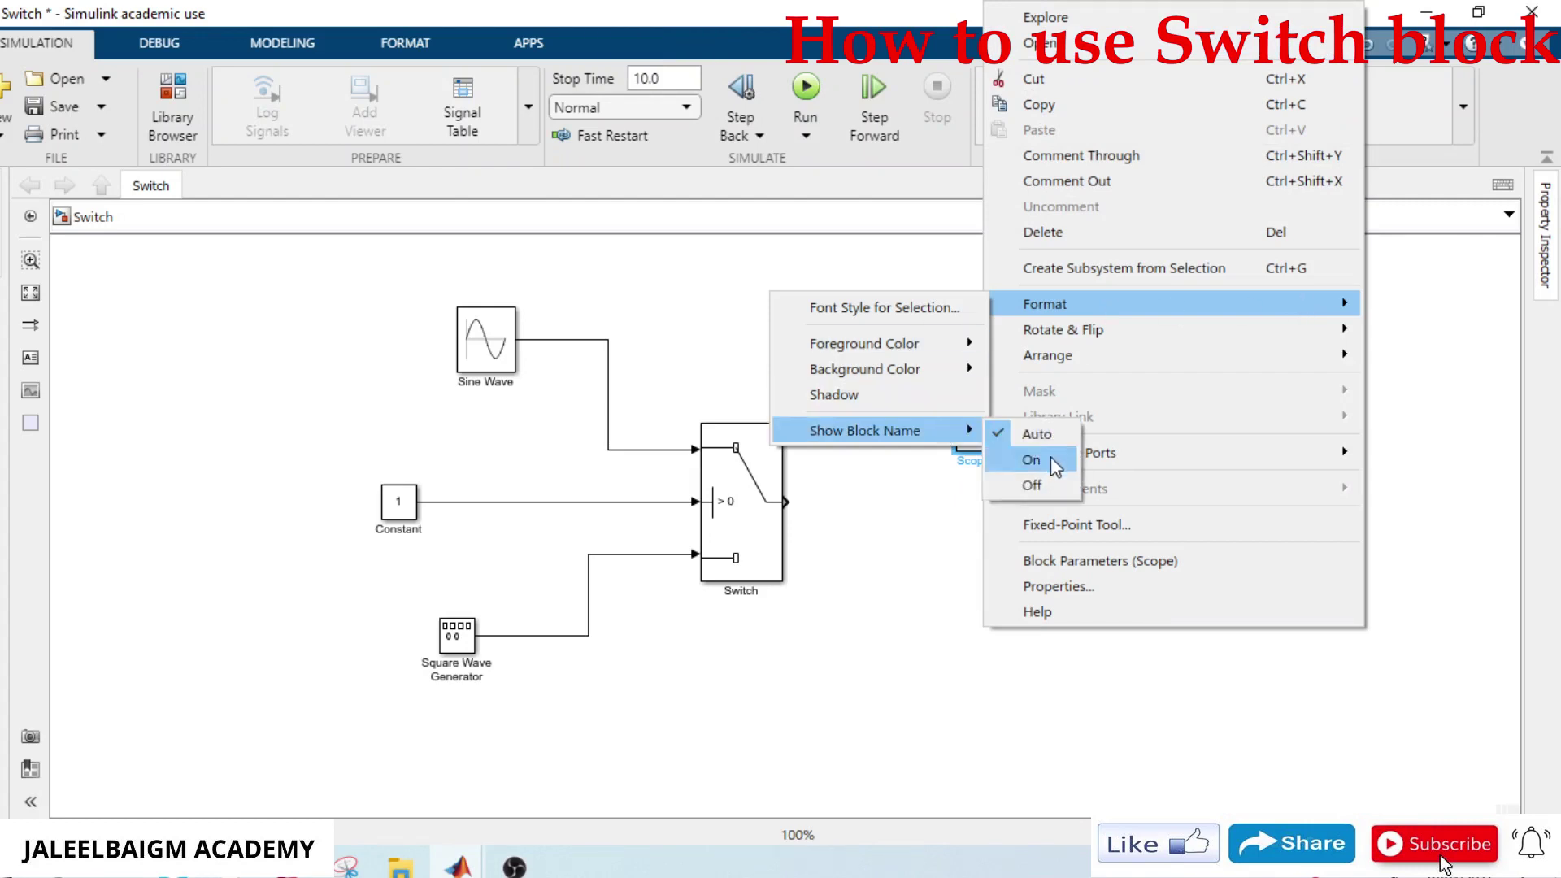
{"action": "left_click", "coordinate": [1053, 459]}
Enlarge the Scope, align it with the Switch output, and wire the Switch into it
{"action": "left_click_drag", "start_coordinate": [999, 409], "coordinate": [1016, 355]}
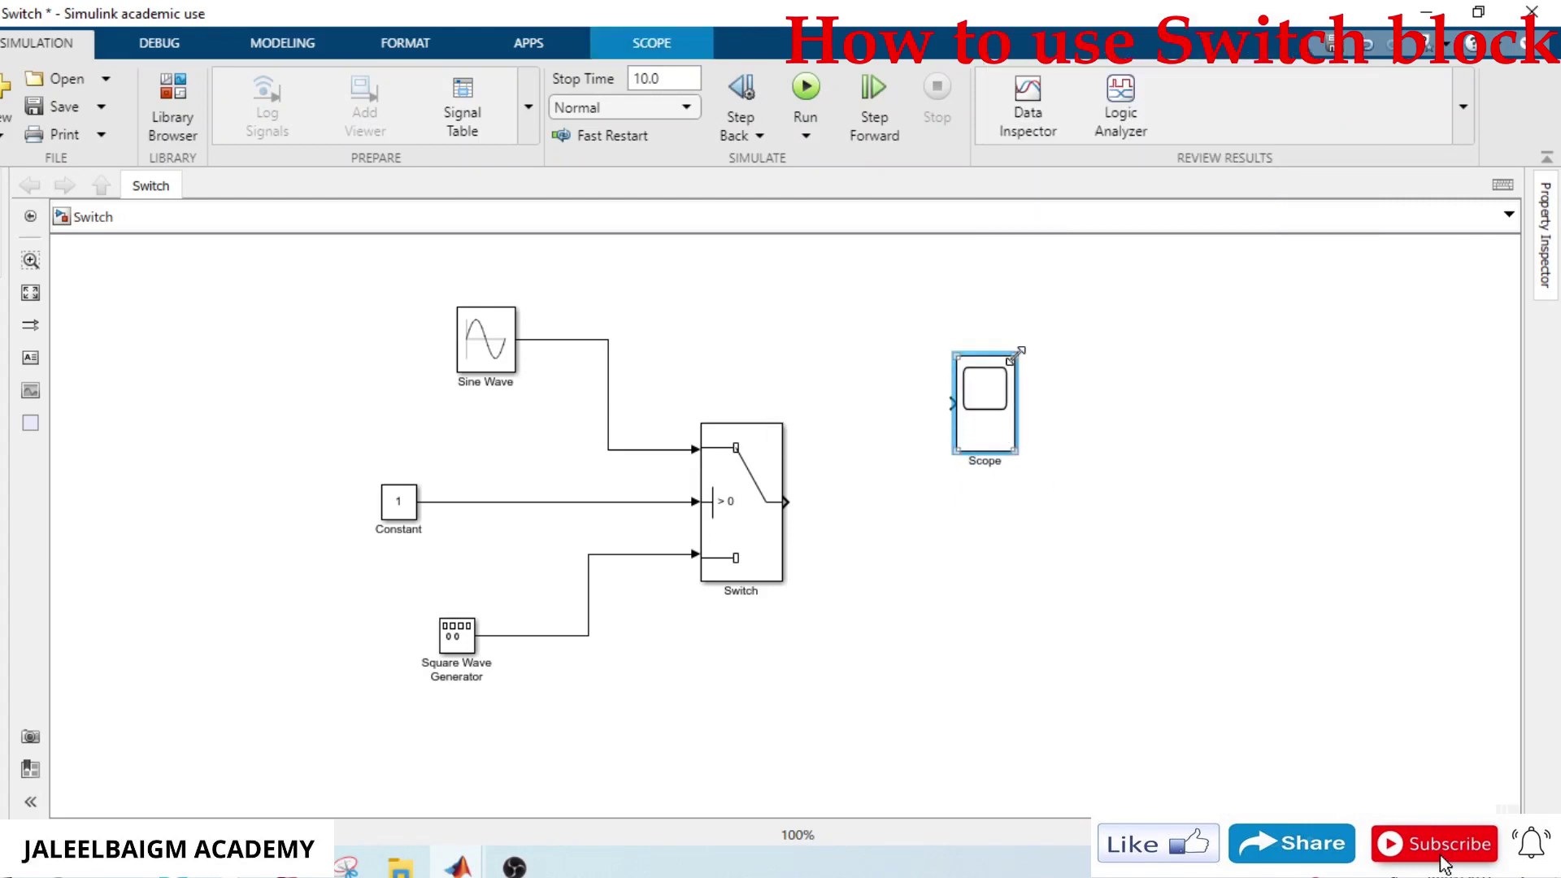
{"action": "left_click_drag", "start_coordinate": [971, 431], "coordinate": [939, 527]}
{"action": "left_click", "coordinate": [889, 503]}
{"action": "left_click", "coordinate": [915, 636]}
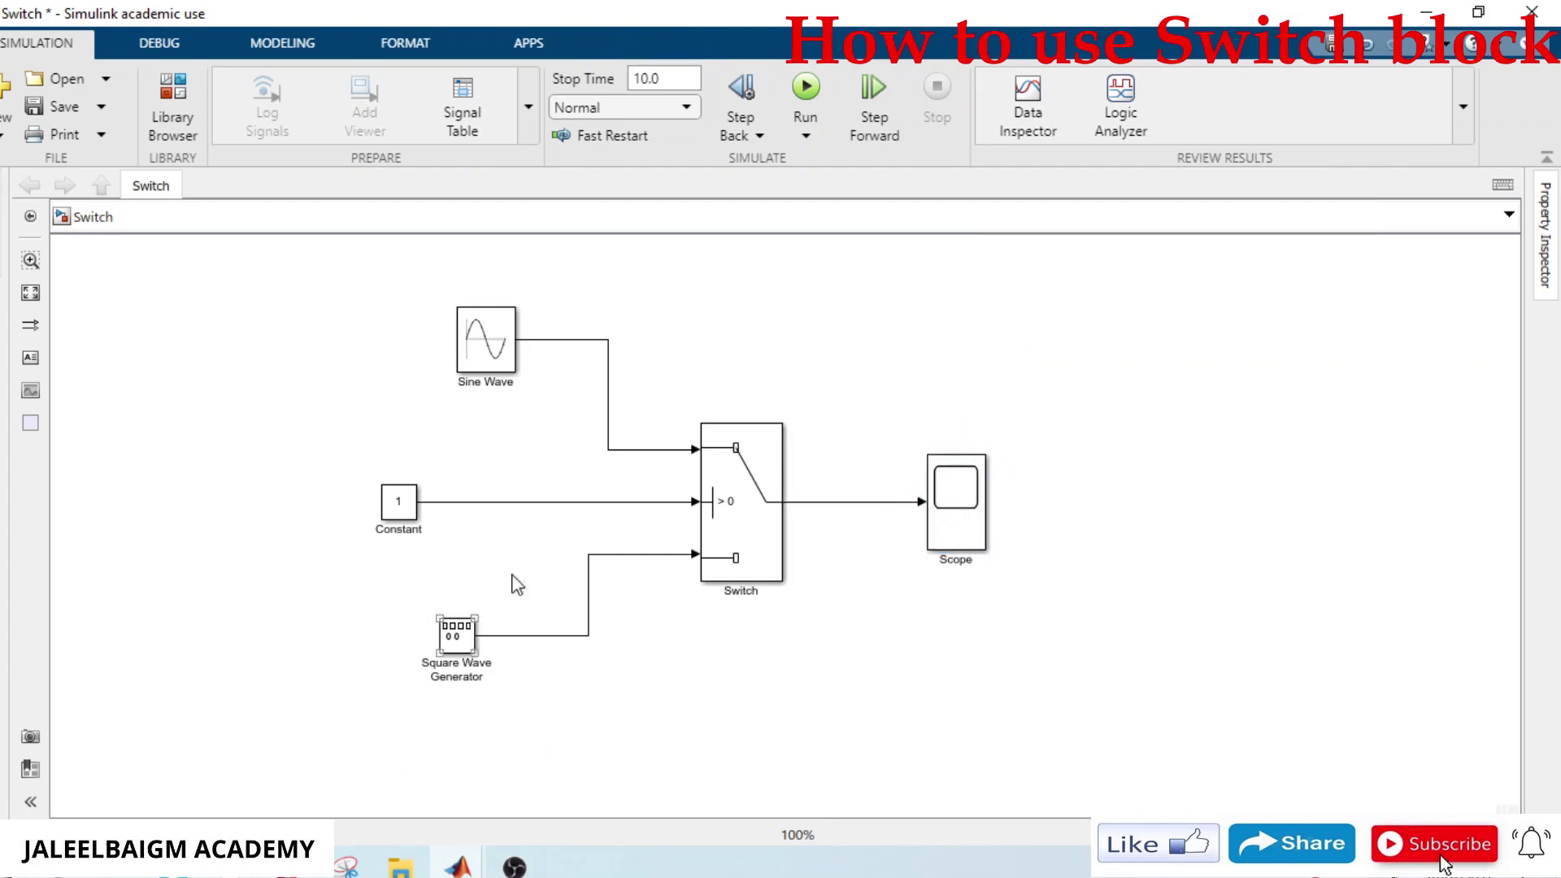
{"action": "double_click", "coordinate": [740, 531]}
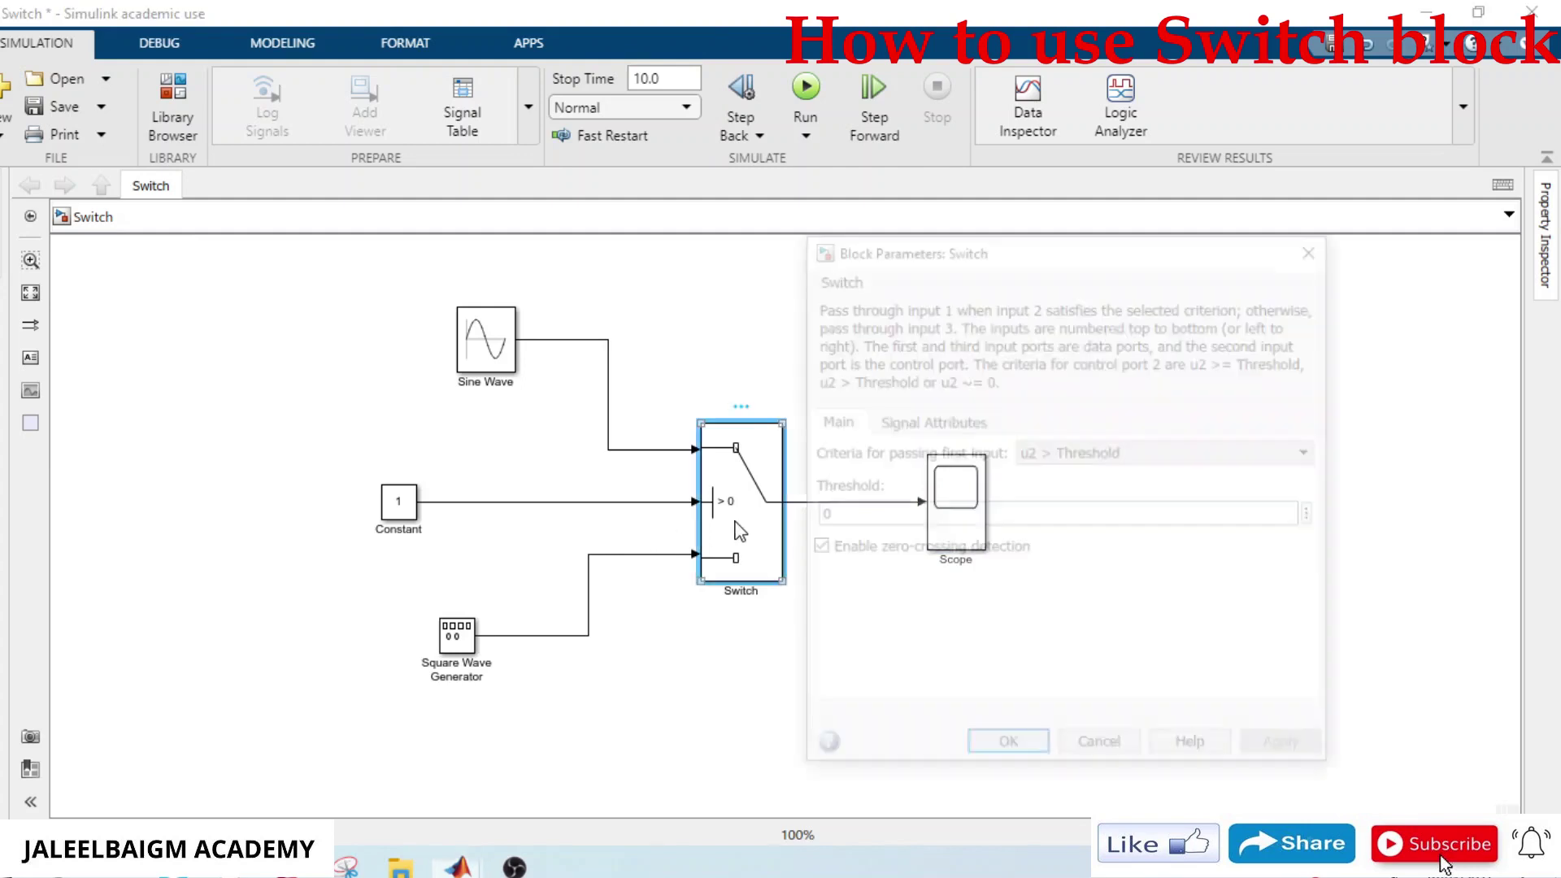
{"action": "left_click", "coordinate": [867, 510]}
{"action": "double_click", "coordinate": [843, 512]}
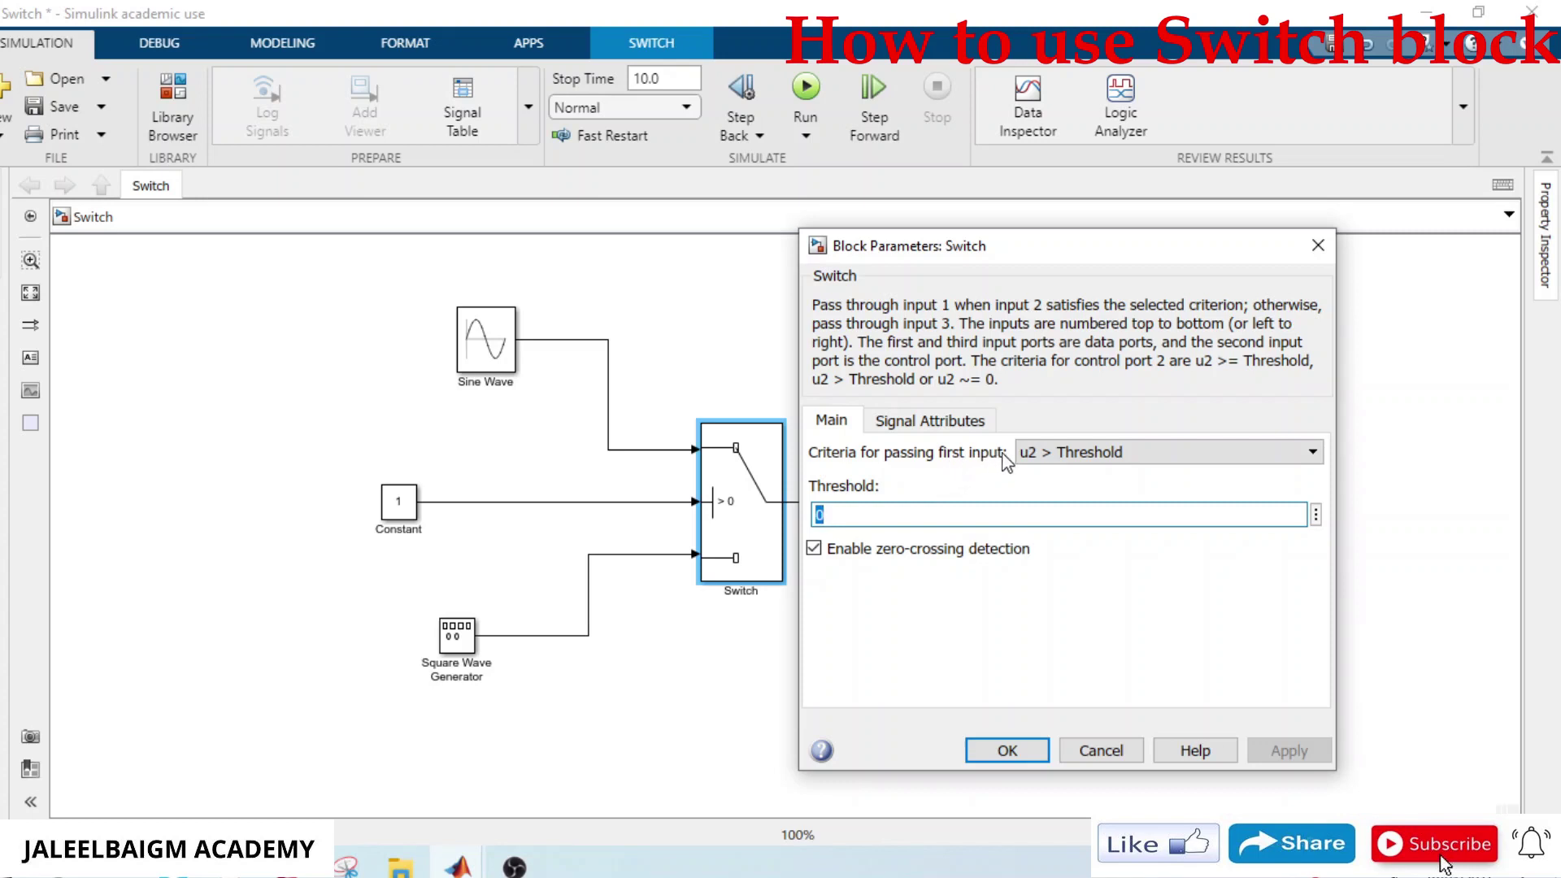
{"action": "left_click", "coordinate": [1078, 452]}
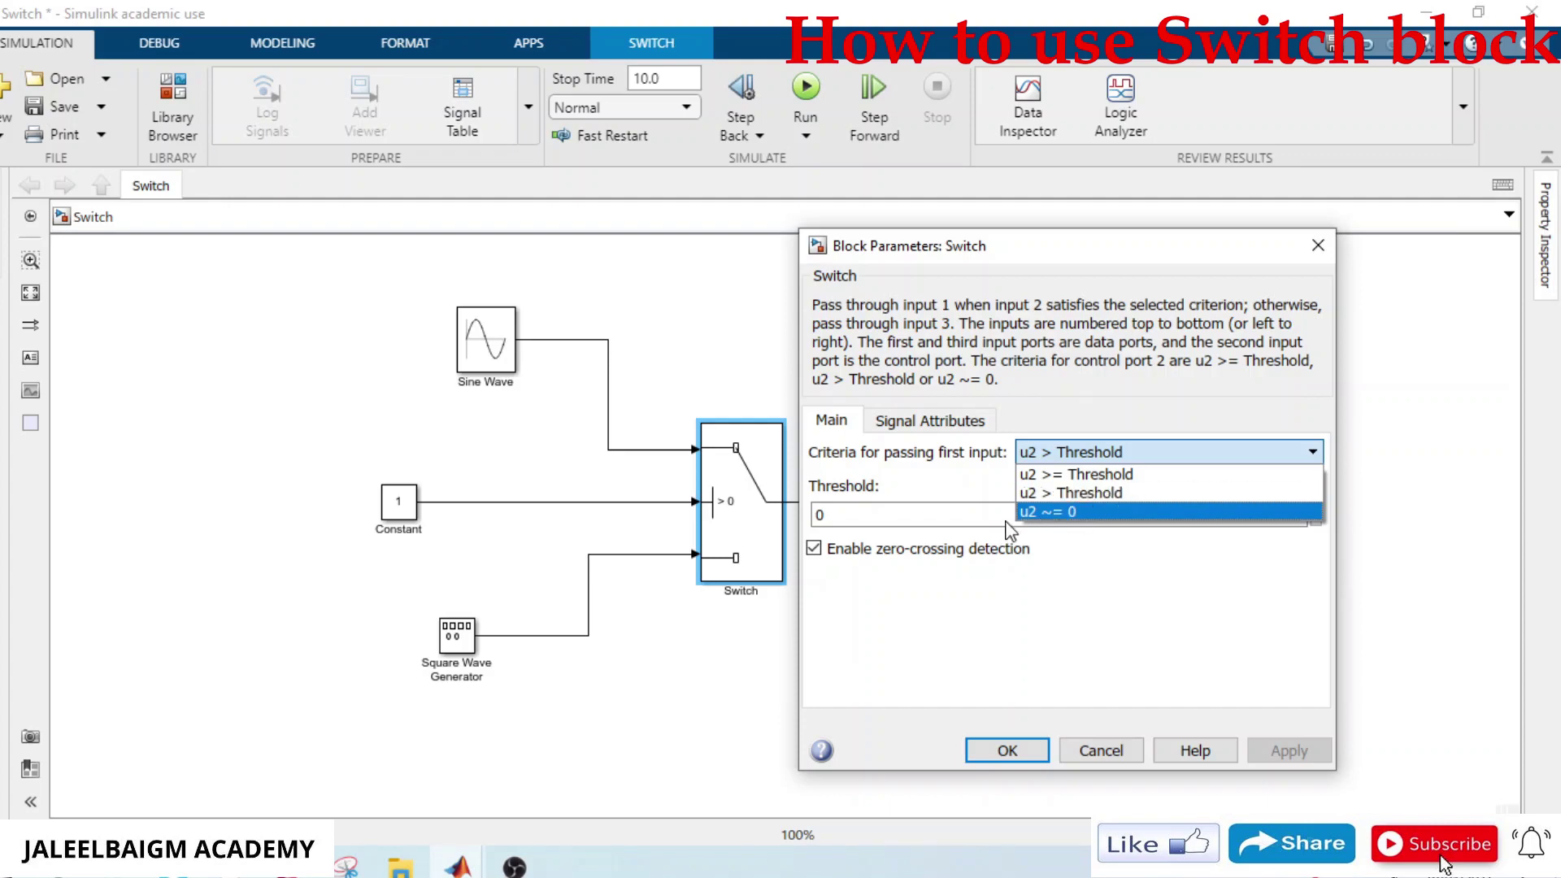
{"action": "left_click", "coordinate": [1078, 494]}
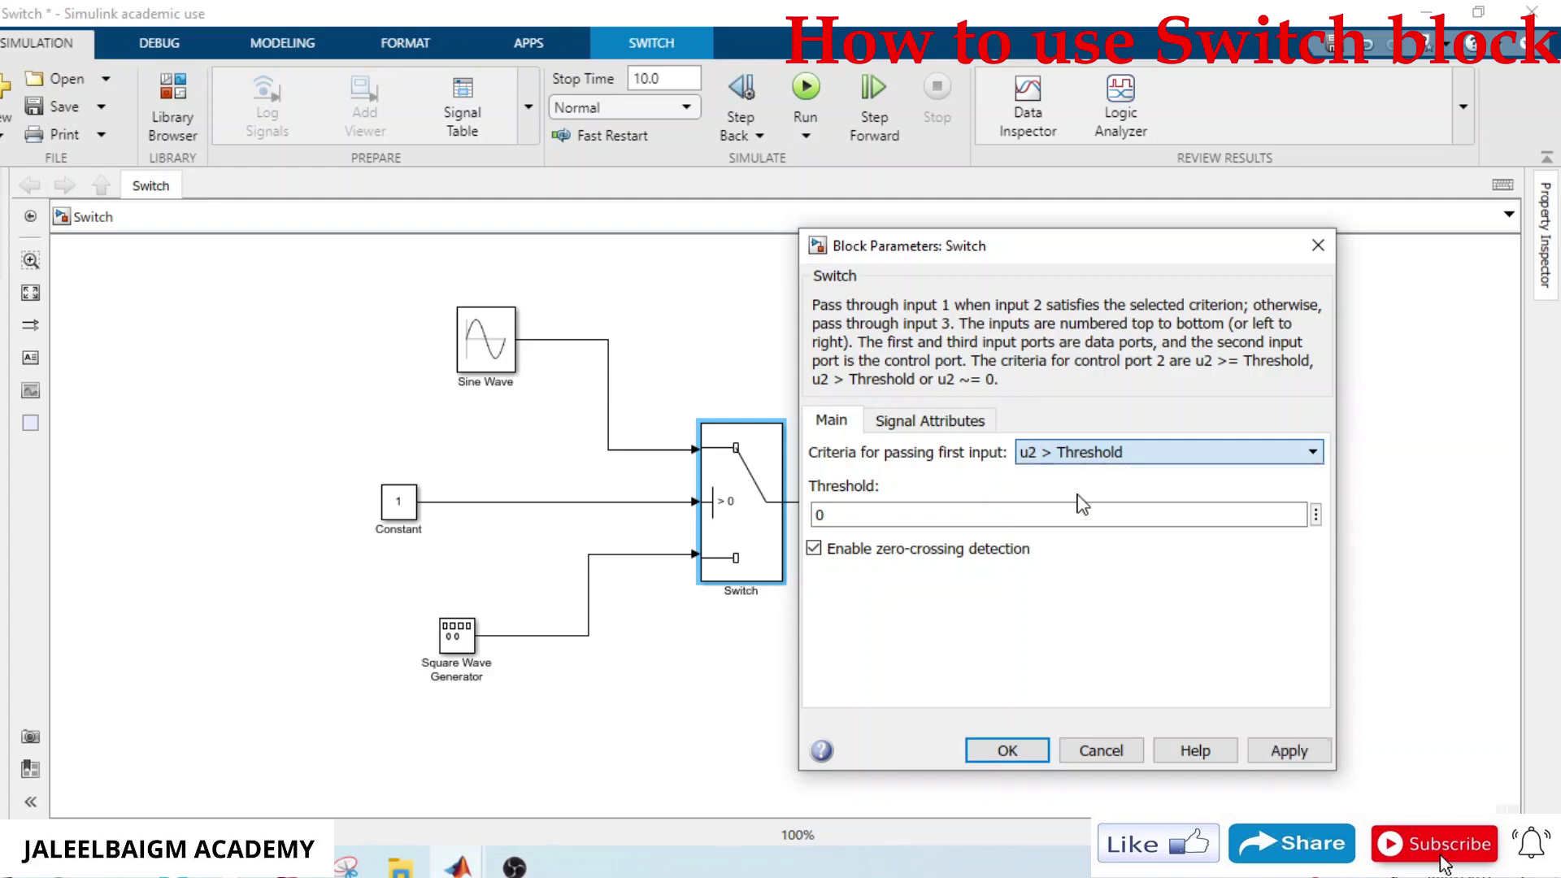
{"action": "left_click", "coordinate": [1265, 756]}
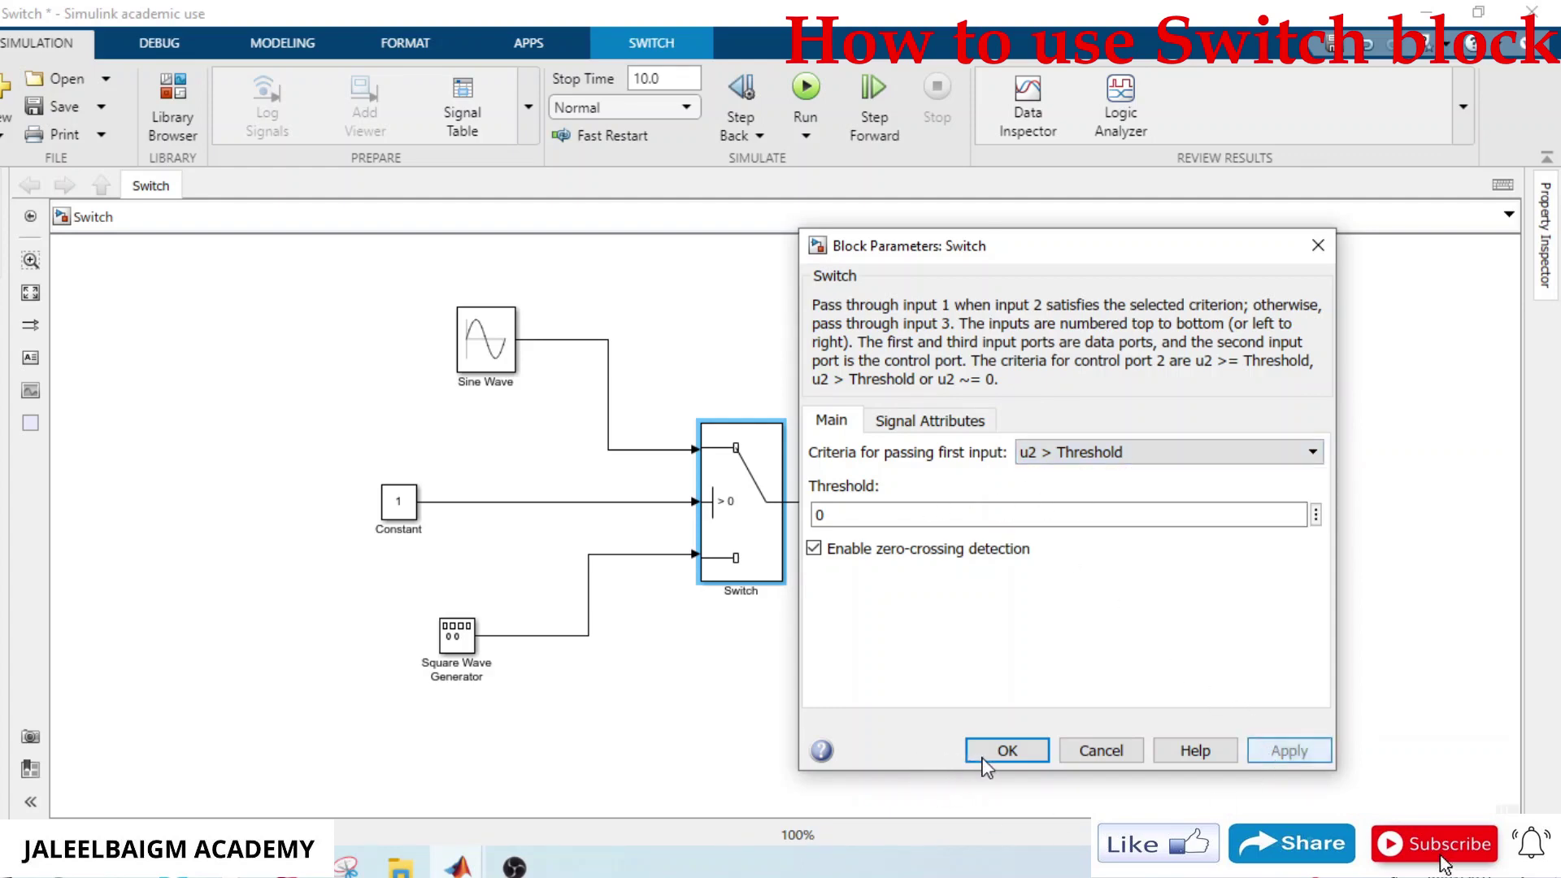
{"action": "left_click", "coordinate": [1007, 750]}
{"action": "left_click", "coordinate": [943, 720]}
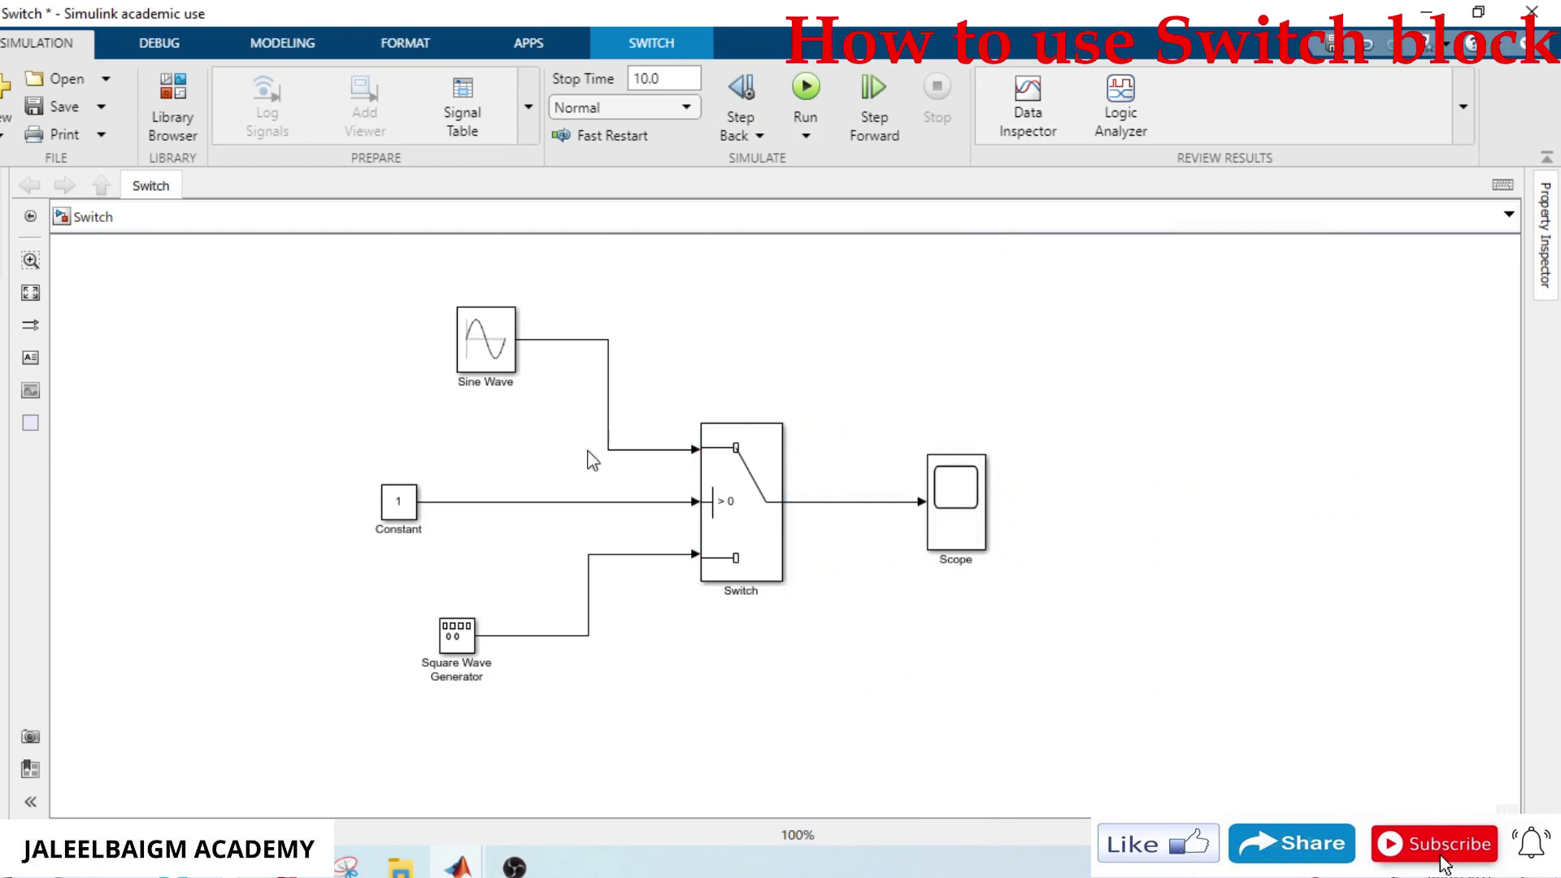
Select the Constant, Switch and Sine Wave blocks in turn to review the model
{"action": "left_click", "coordinate": [409, 511]}
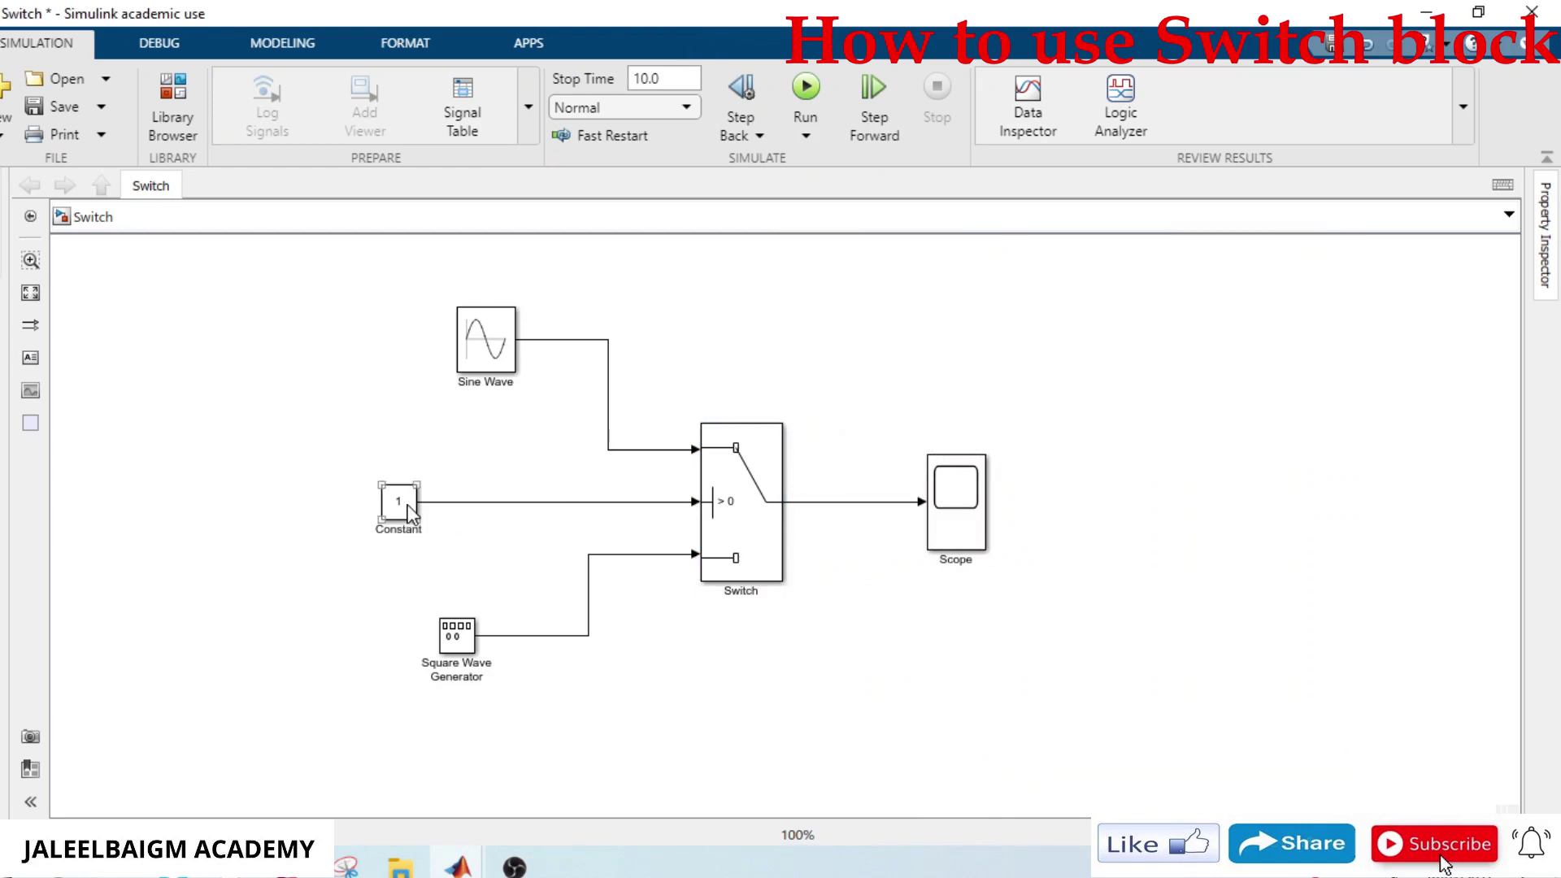
{"action": "left_click", "coordinate": [437, 525]}
{"action": "left_click", "coordinate": [728, 518]}
{"action": "left_click", "coordinate": [536, 420]}
{"action": "left_click", "coordinate": [476, 379]}
{"action": "left_click", "coordinate": [907, 523]}
{"action": "left_click", "coordinate": [405, 536]}
{"action": "left_click", "coordinate": [456, 530]}
Check the Constant, Switch, Square Wave Generator and Scope blocks by selecting each
{"action": "left_click", "coordinate": [406, 520]}
{"action": "left_click", "coordinate": [726, 519]}
{"action": "left_click", "coordinate": [603, 590]}
{"action": "left_click", "coordinate": [466, 618]}
{"action": "left_click", "coordinate": [939, 521]}
{"action": "left_click", "coordinate": [821, 634]}
{"action": "left_click", "coordinate": [941, 491]}
{"action": "left_click", "coordinate": [865, 491]}
Save the model as Switch and run the simulation with the Constant at 1
{"action": "left_click", "coordinate": [57, 107]}
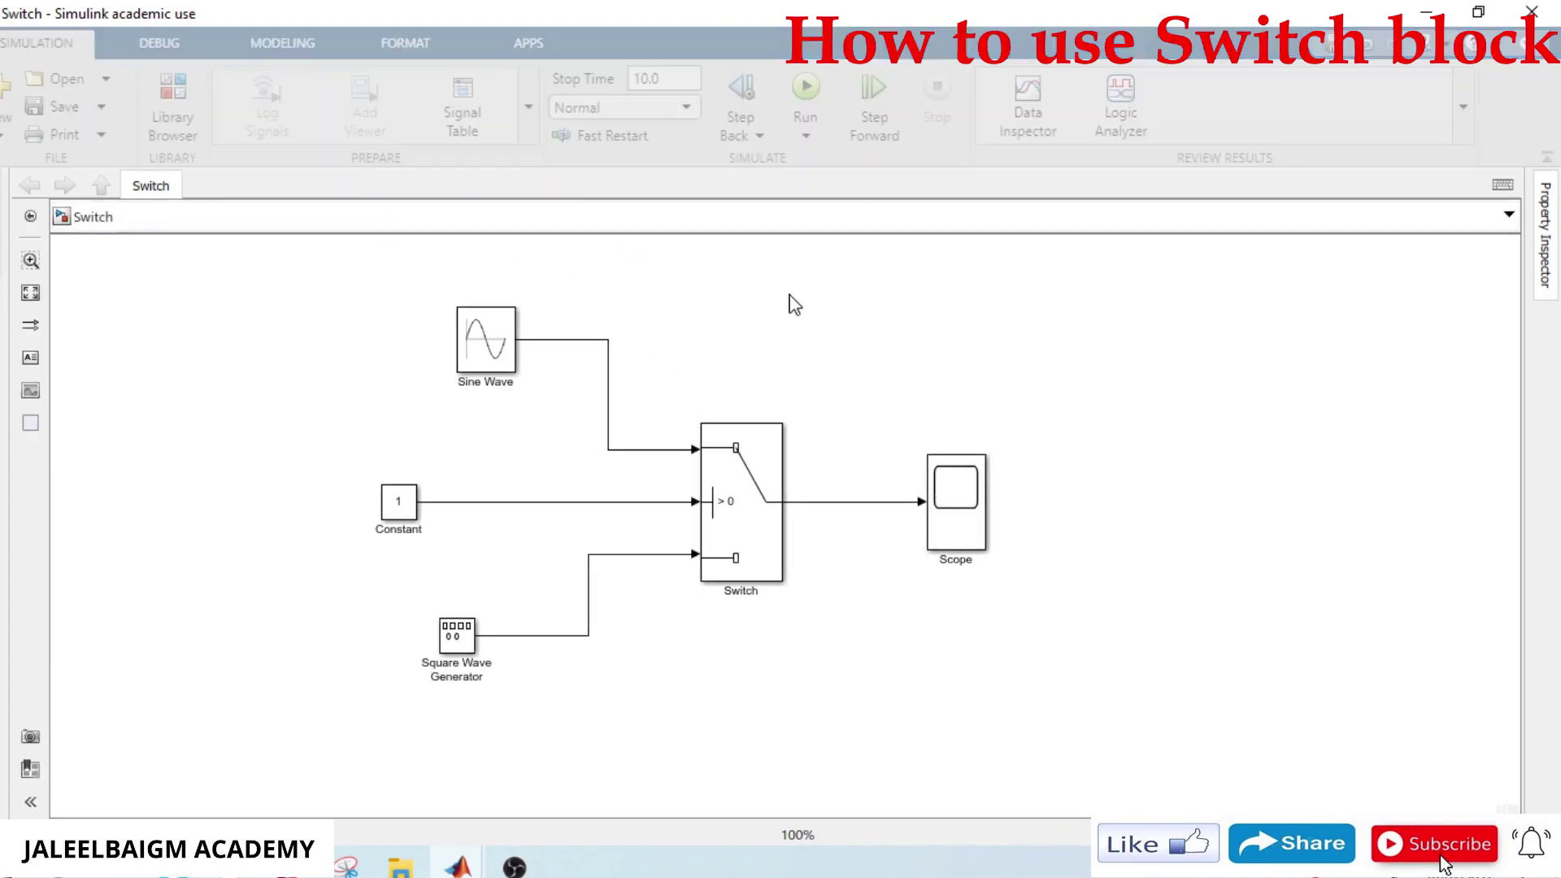
{"action": "left_click", "coordinate": [805, 91]}
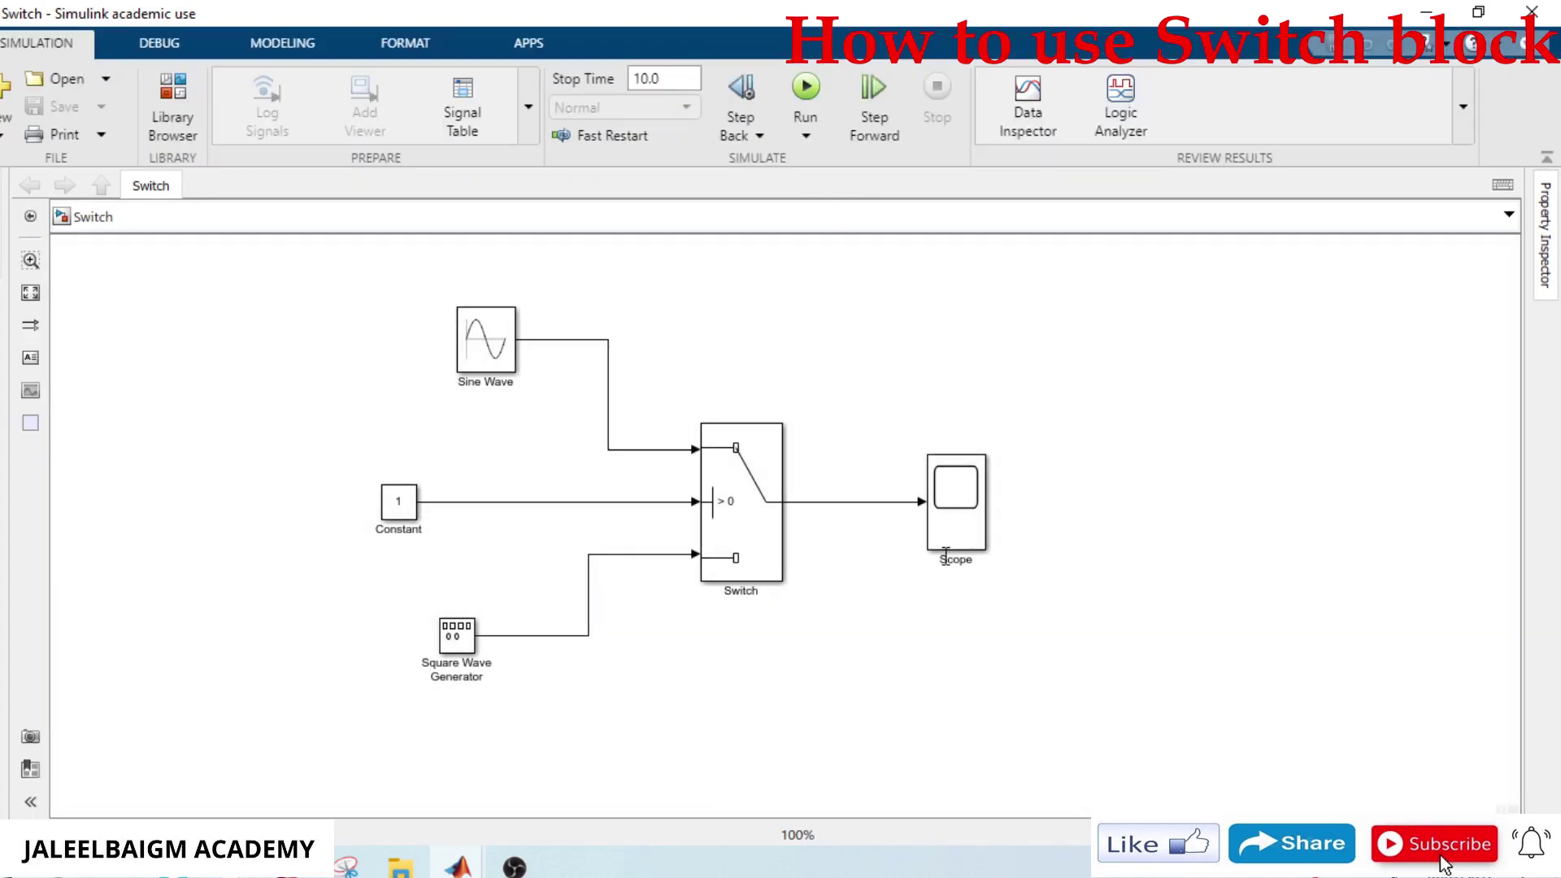
{"action": "left_click", "coordinate": [949, 556]}
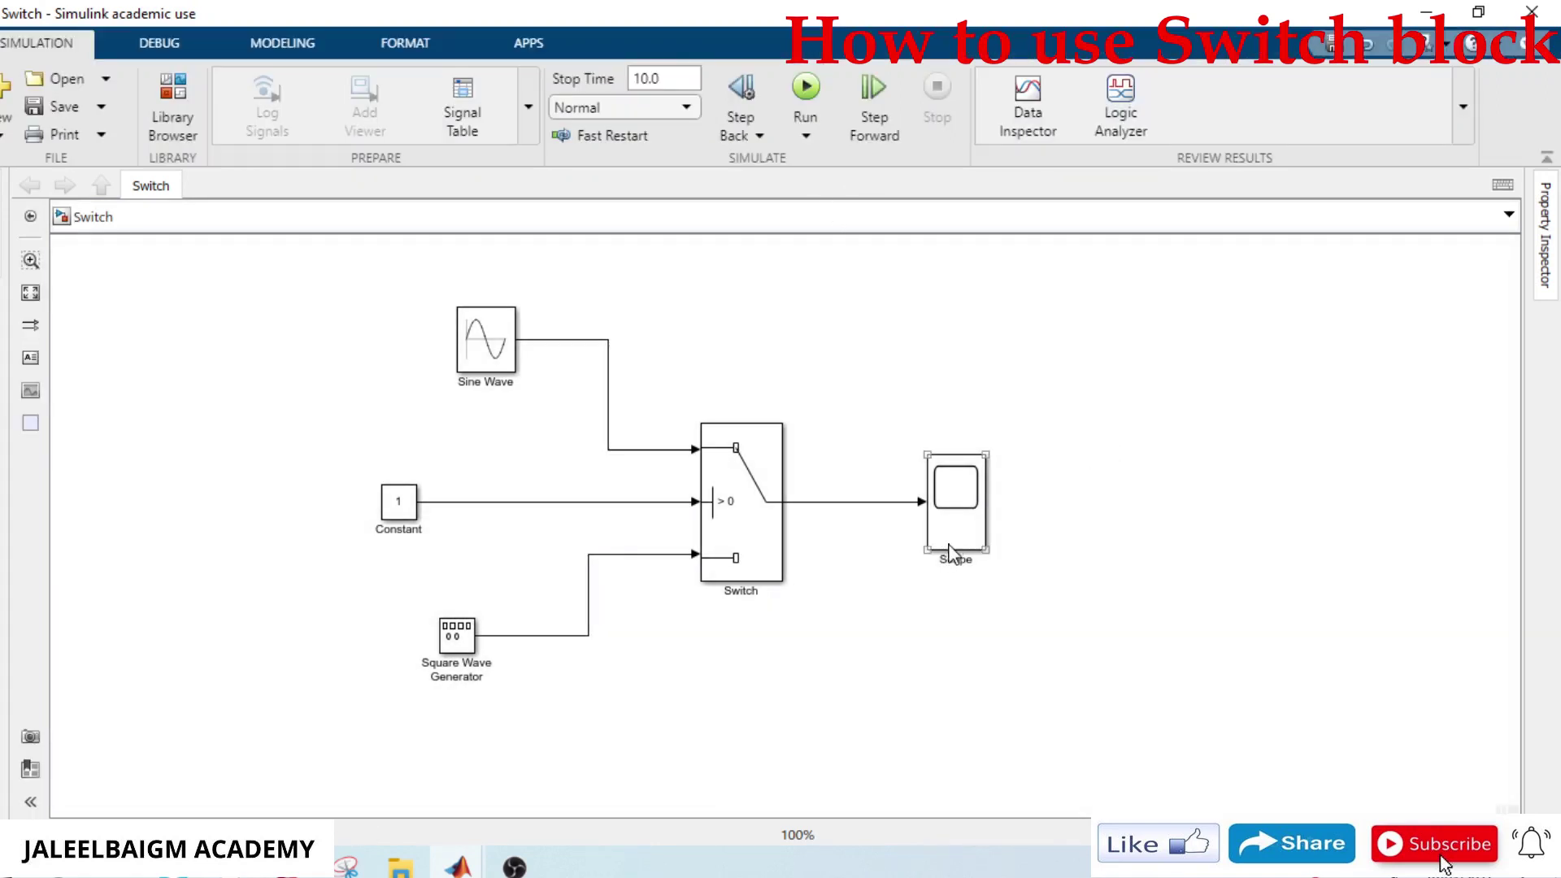
{"action": "left_click", "coordinate": [950, 539]}
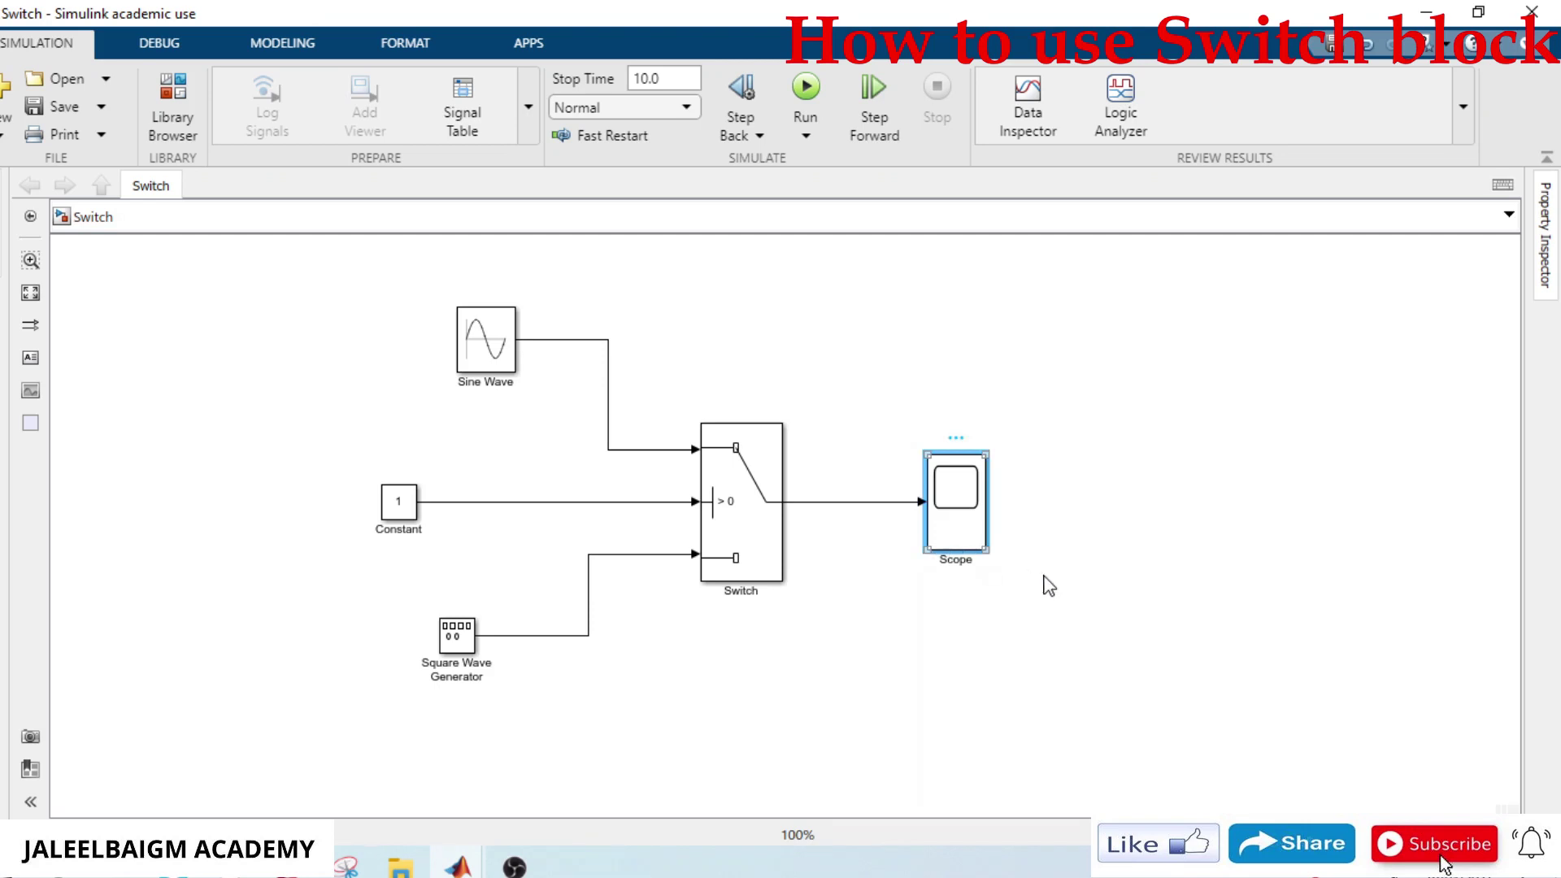
Open the Scope plot of the switched sine wave and move it right of the model
{"action": "key", "text": "Return"}
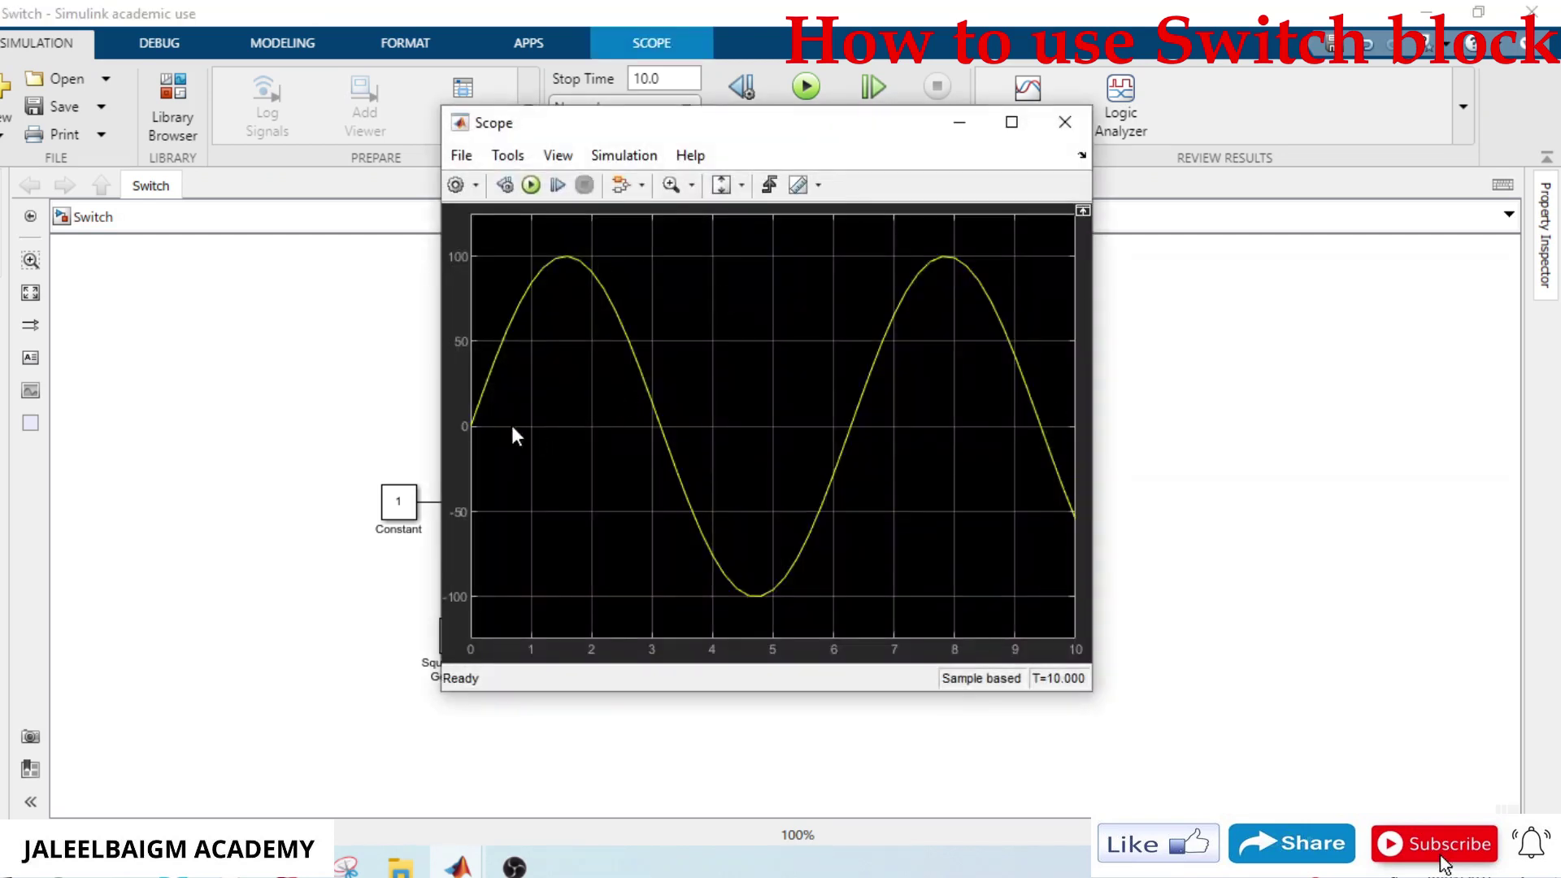
{"action": "left_click_drag", "start_coordinate": [750, 133], "coordinate": [1215, 123]}
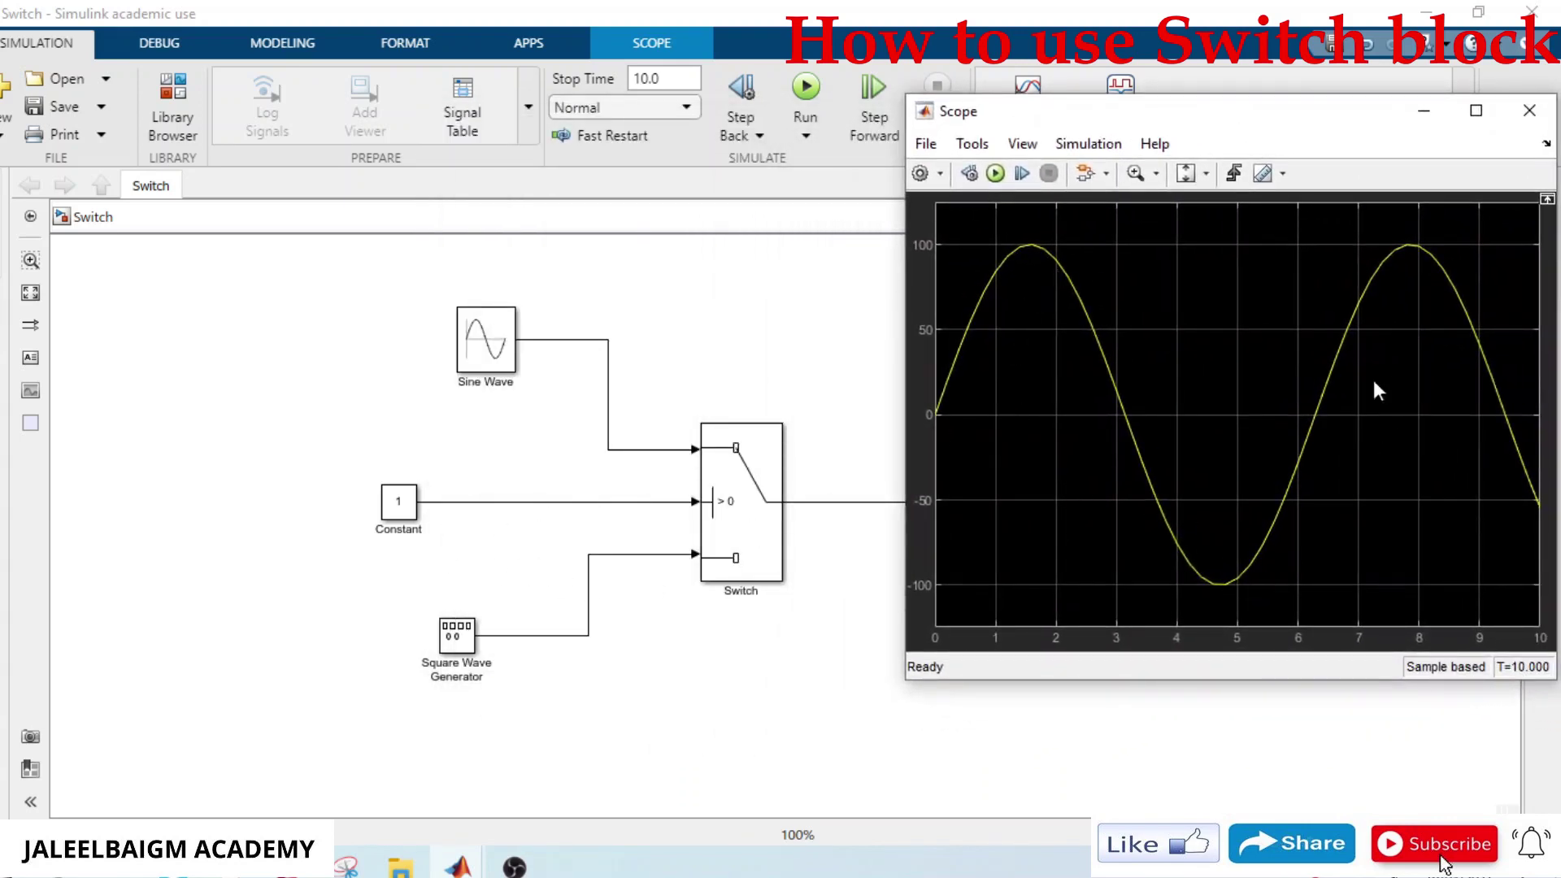
{"action": "left_click", "coordinate": [754, 510]}
{"action": "left_click", "coordinate": [474, 583]}
{"action": "left_click", "coordinate": [453, 330]}
{"action": "left_click", "coordinate": [435, 393]}
Change the Constant block's value to 0
{"action": "double_click", "coordinate": [387, 506]}
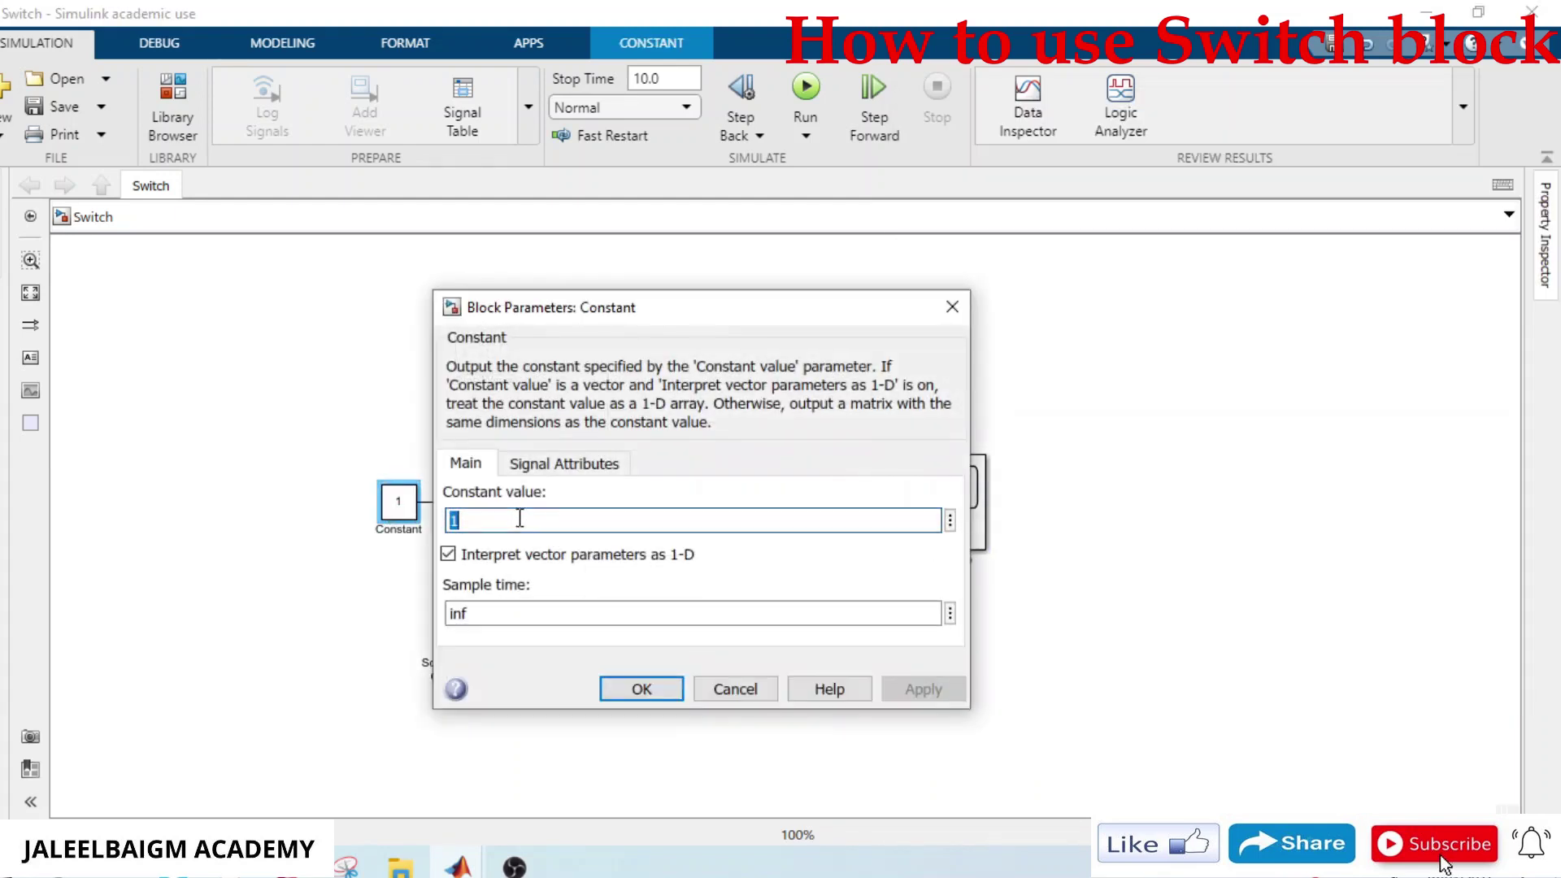
{"action": "type", "text": "0"}
{"action": "left_click", "coordinate": [642, 687]}
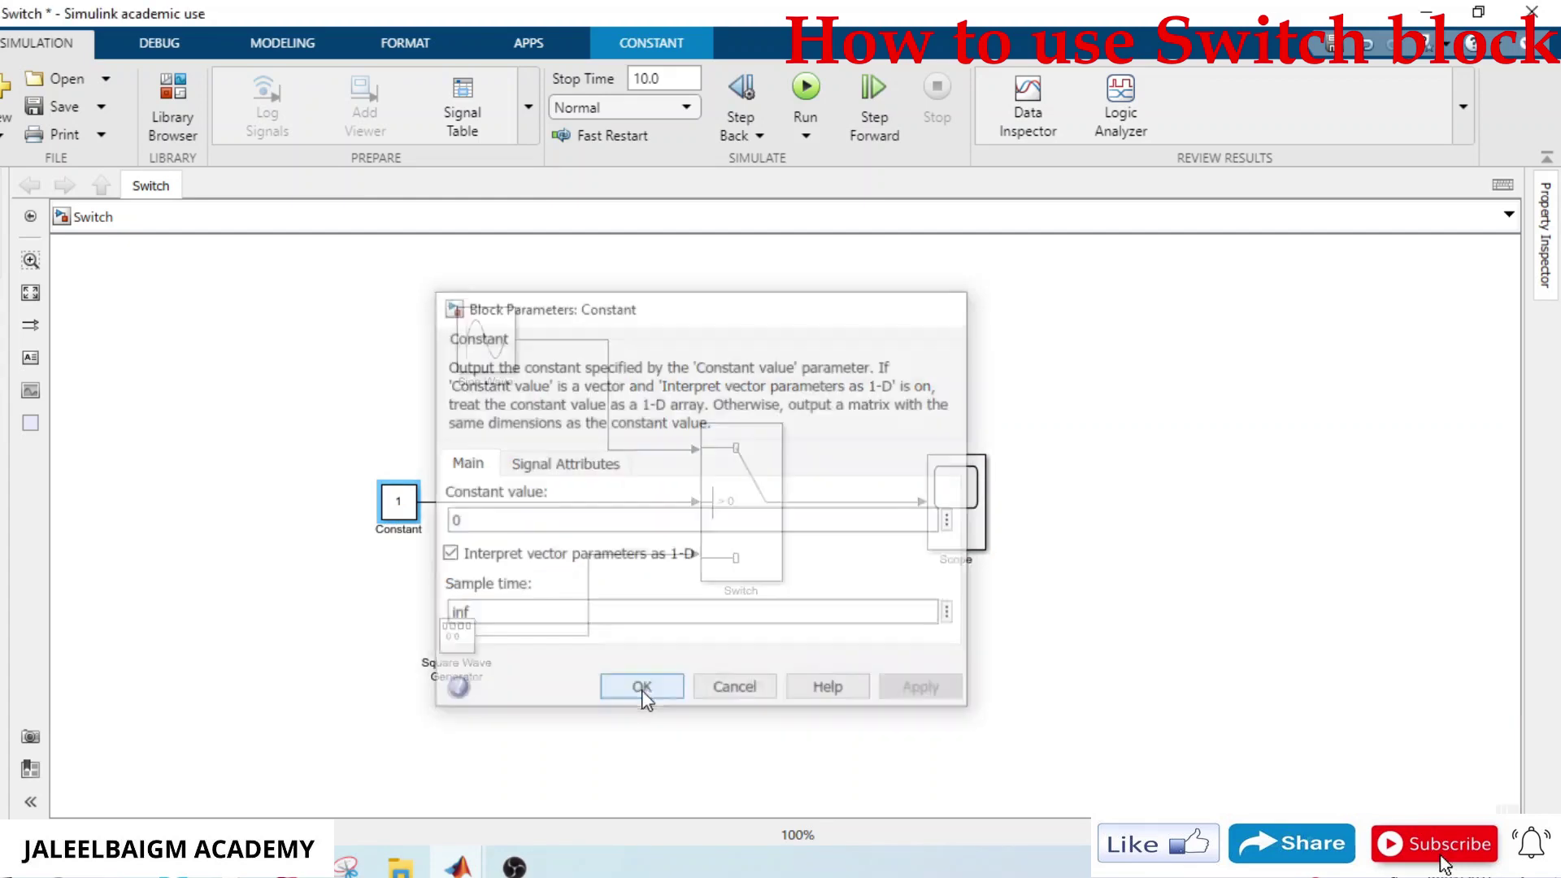
Save, rerun the simulation, and bring forward the Scope showing the ±150 square wave
{"action": "left_click", "coordinate": [61, 106]}
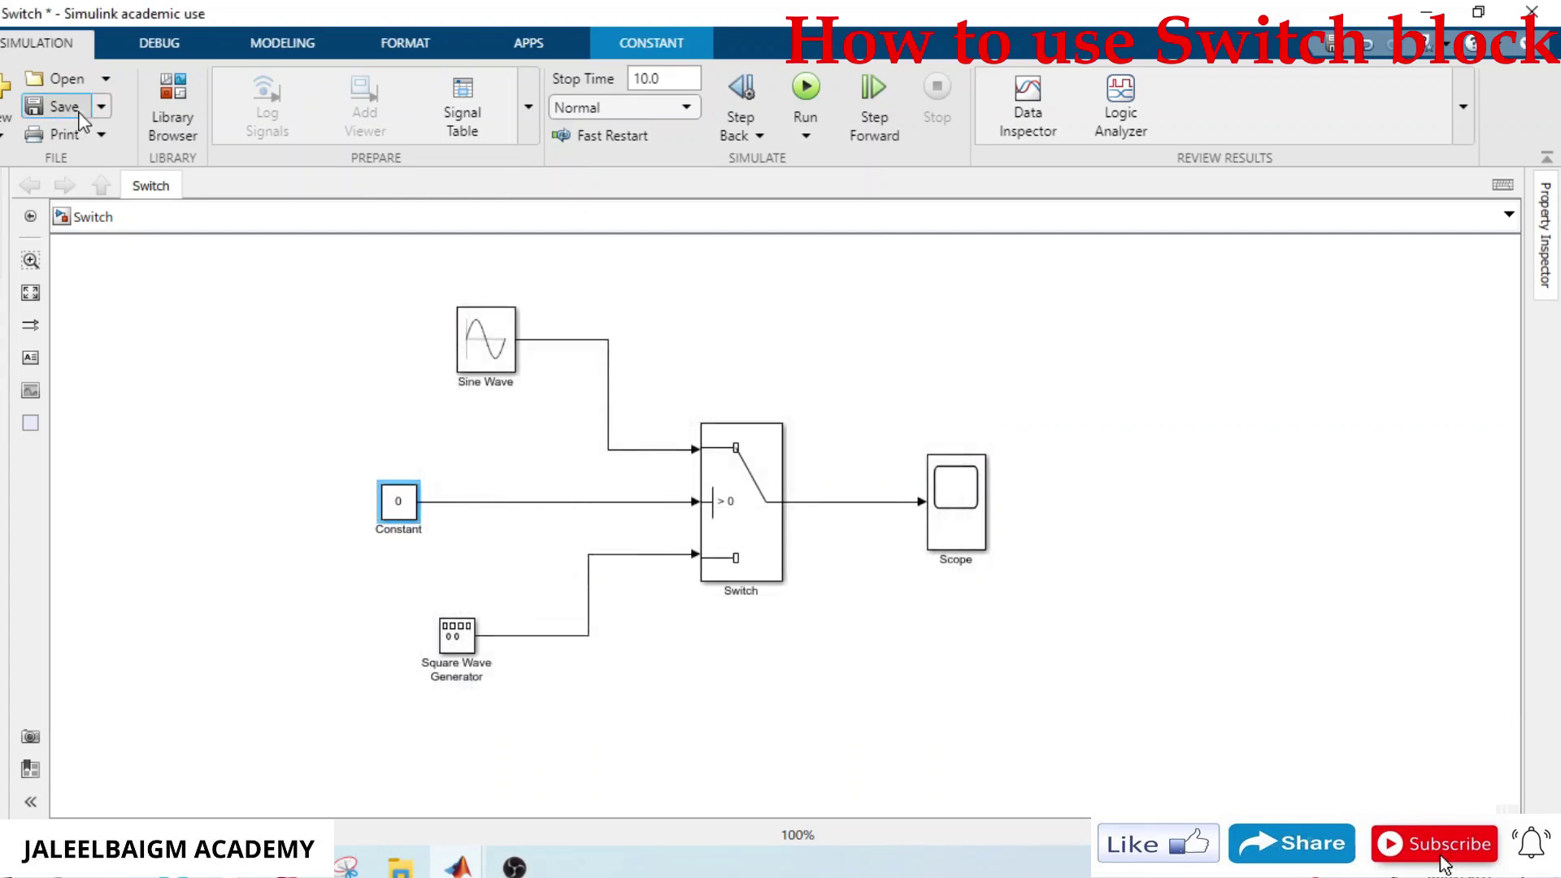
{"action": "left_click", "coordinate": [805, 90]}
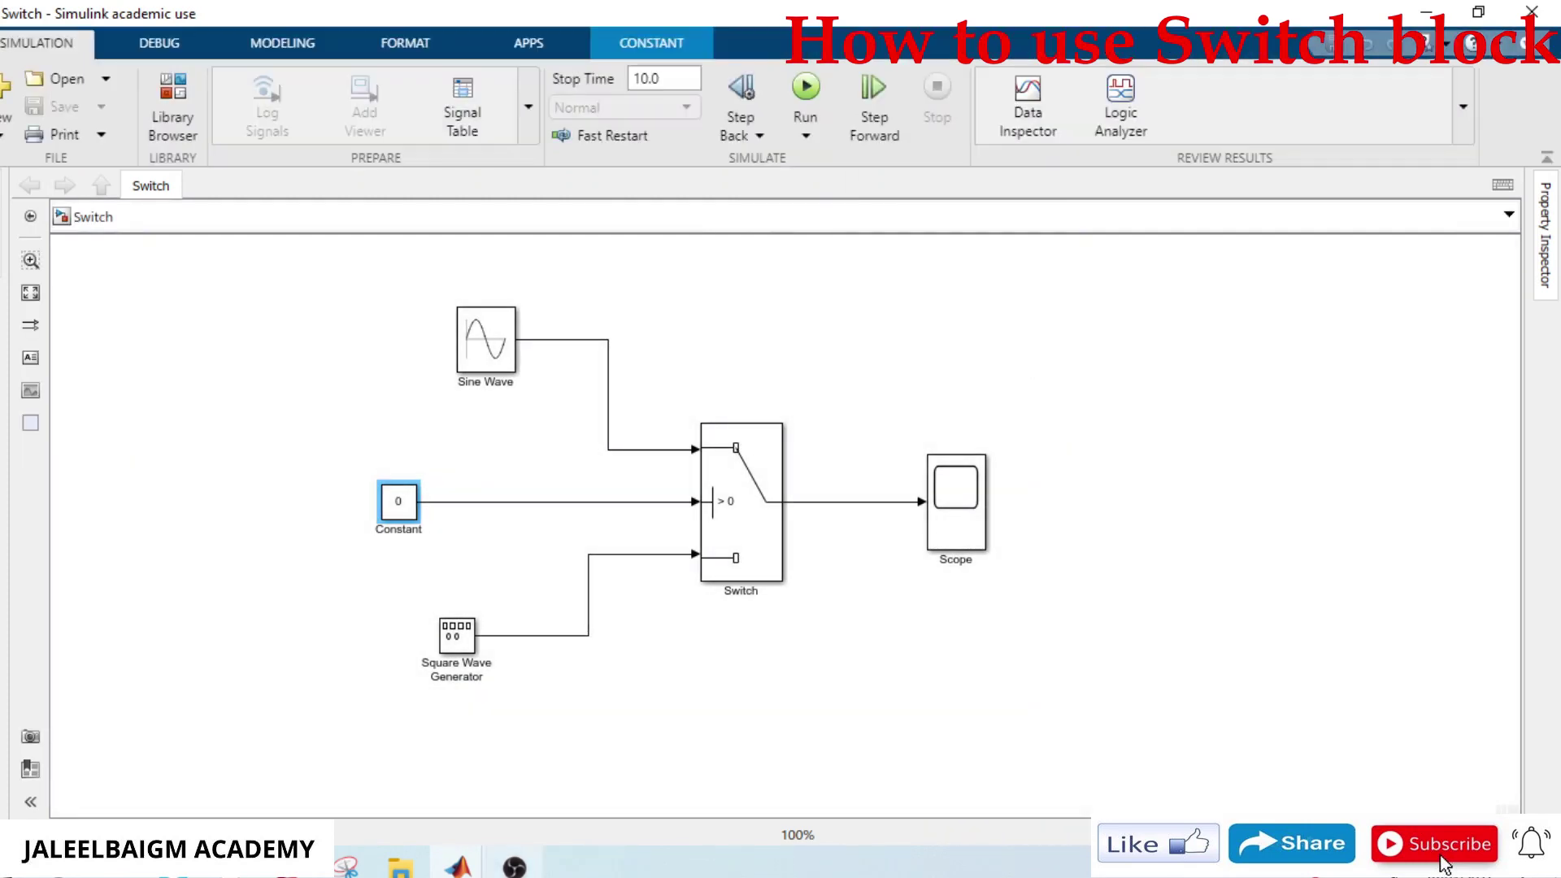
{"action": "mouse_move", "coordinate": [457, 865]}
{"action": "left_click", "coordinate": [651, 805]}
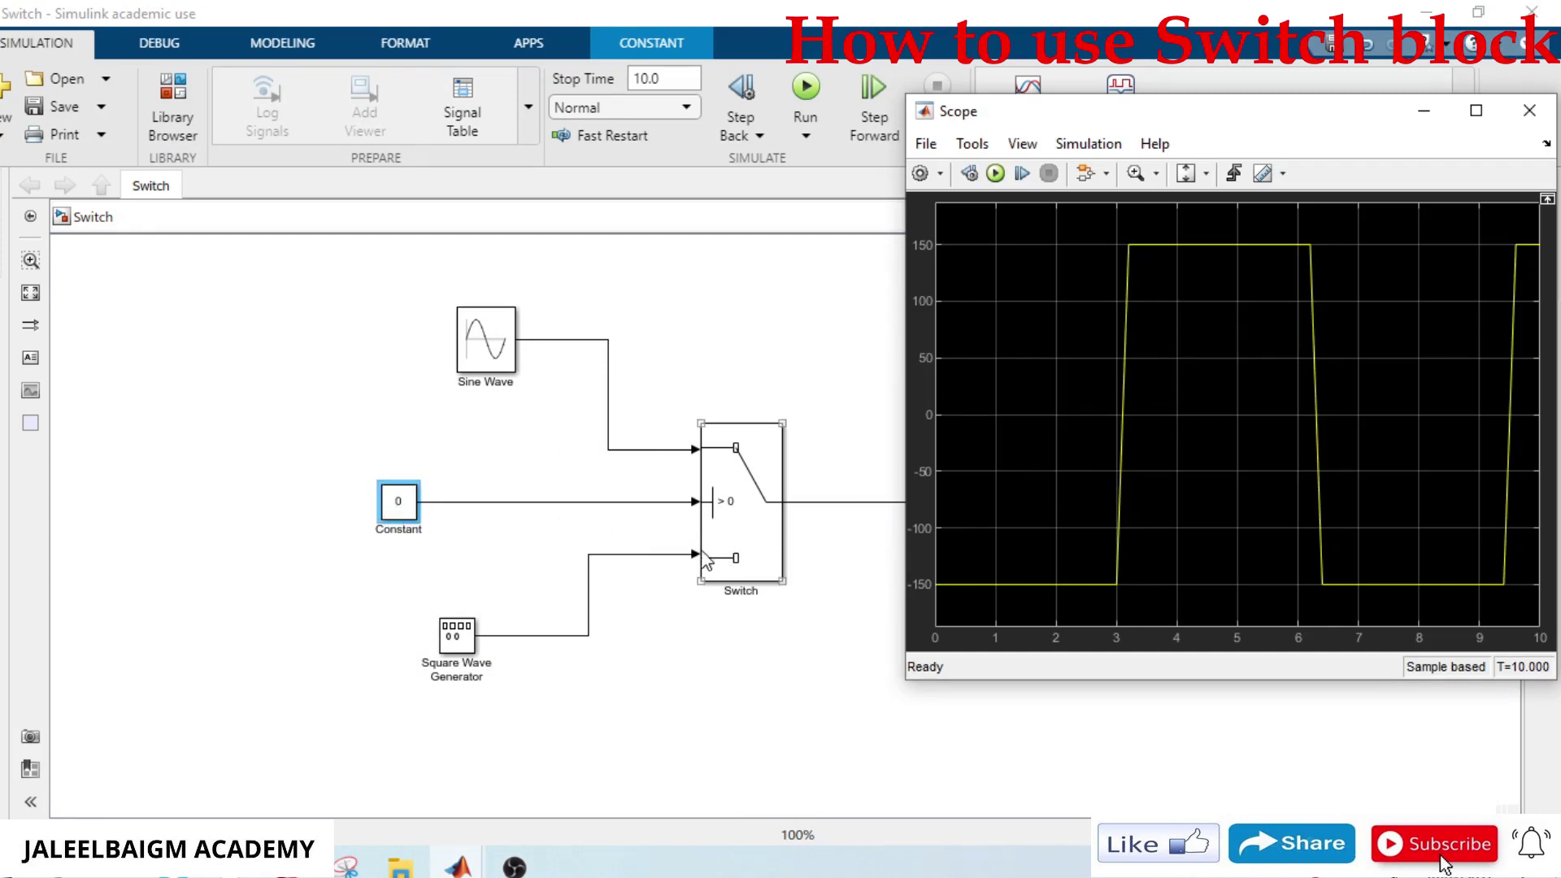
{"action": "left_click_drag", "start_coordinate": [1049, 128], "coordinate": [1044, 196]}
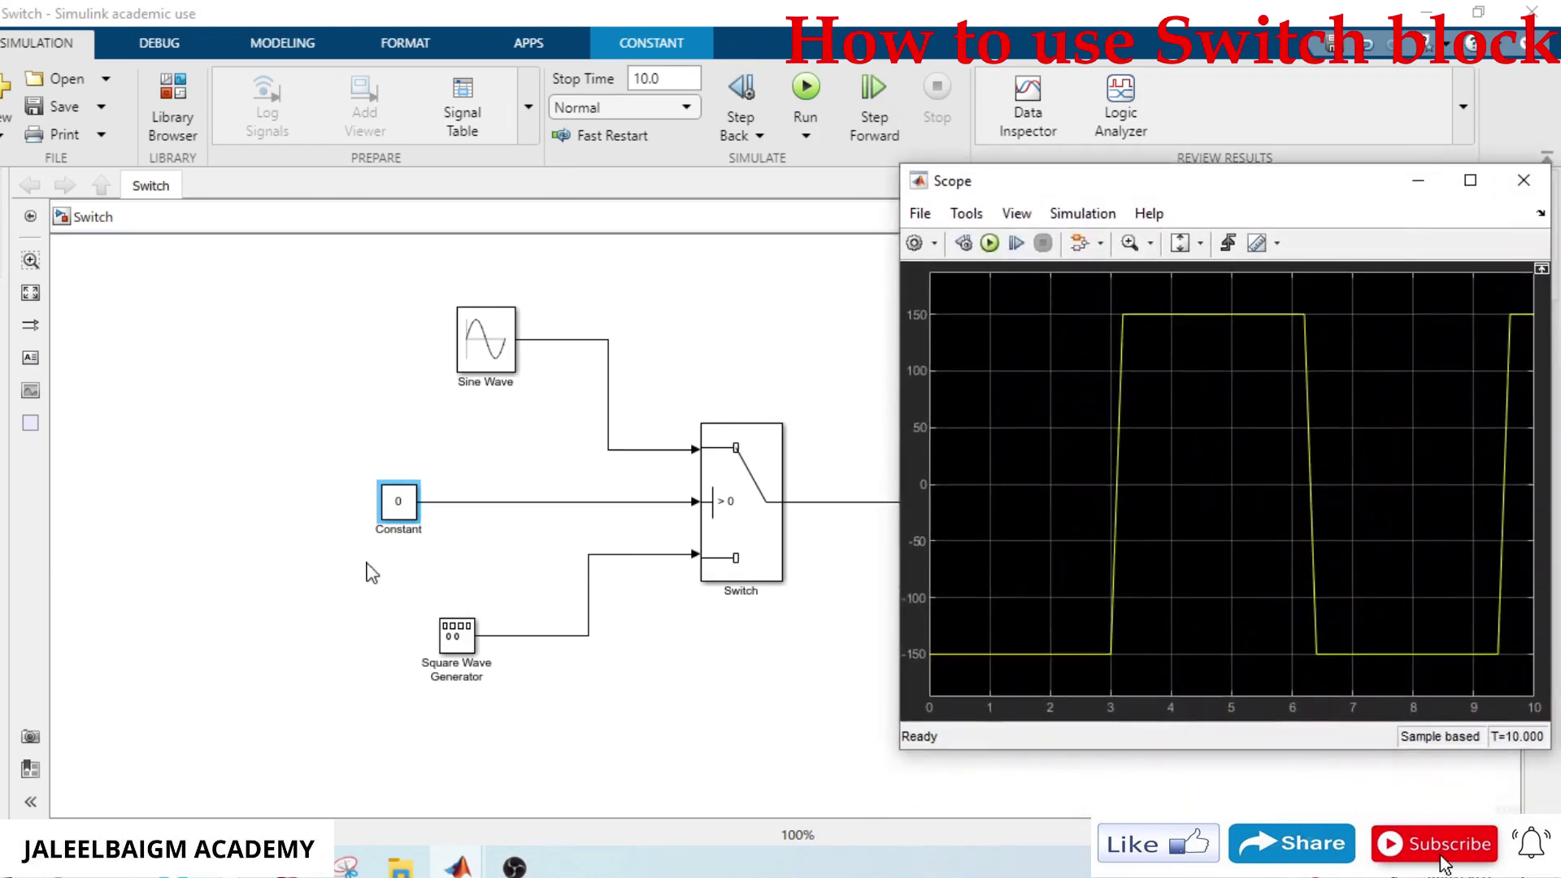